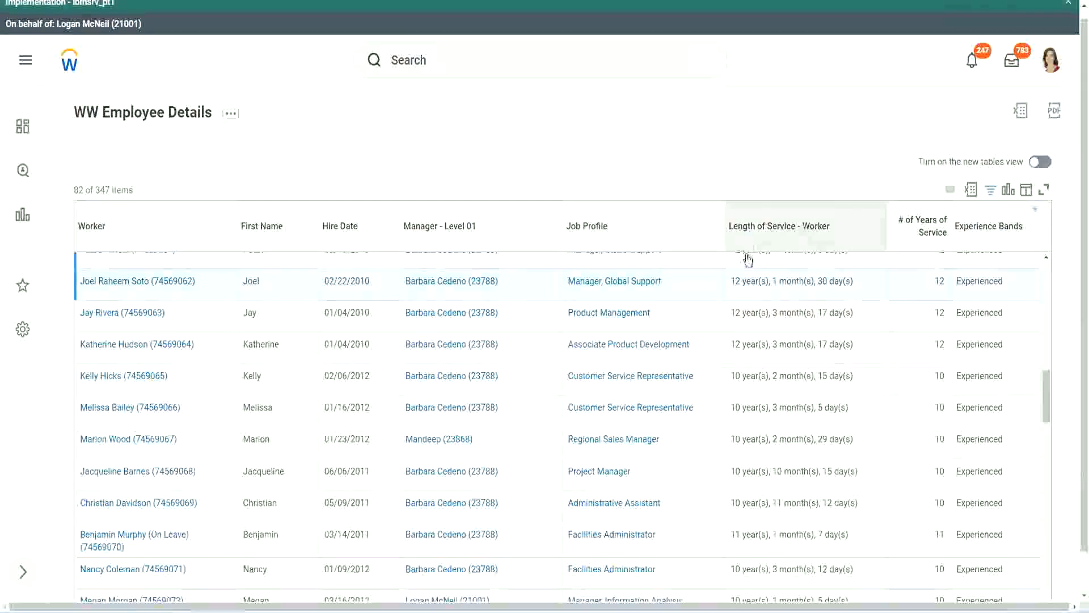
Compare Length of Service with # of Years of Service for the Manager, Global Support worker hired 02/22/2010.
{"action": "left_click_drag", "start_coordinate": [737, 283], "coordinate": [730, 284]}
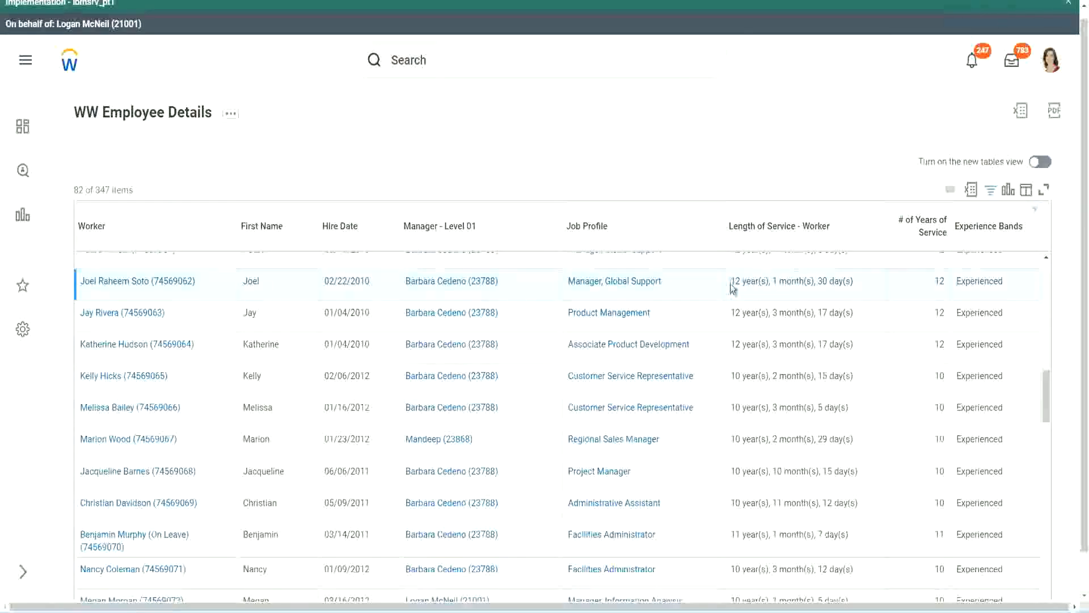
{"action": "left_click", "coordinate": [769, 281]}
{"action": "left_click_drag", "start_coordinate": [730, 281], "coordinate": [835, 281]}
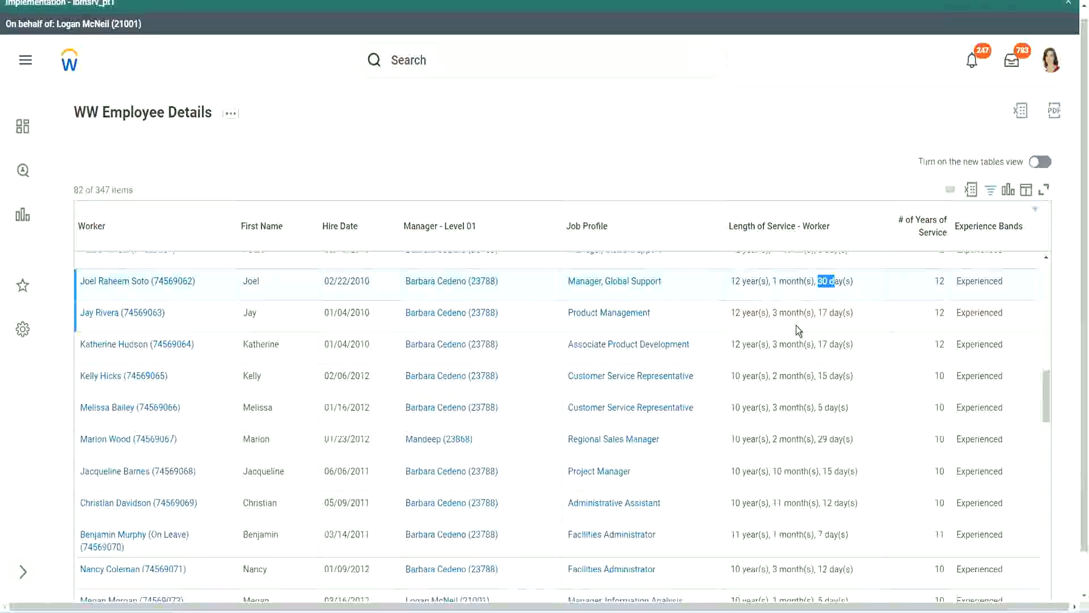
{"action": "double_click", "coordinate": [945, 280]}
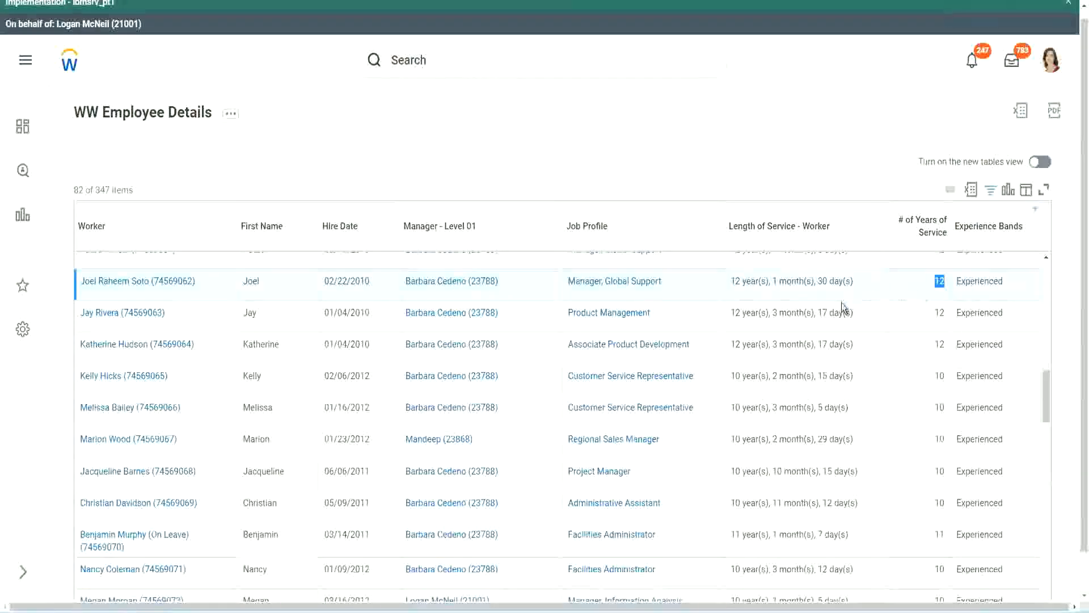
Compare the years, months and days of service with # of Years of Service for the Administrative Assistant worker hired 05/09/2011.
{"action": "left_click", "coordinate": [755, 503]}
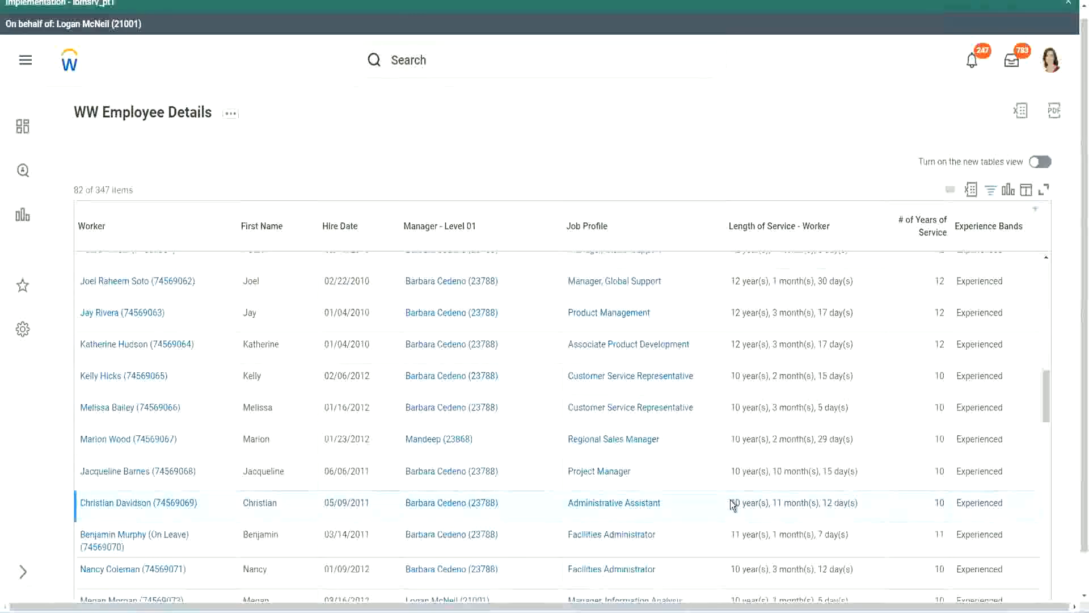
{"action": "double_click", "coordinate": [776, 503]}
{"action": "left_click_drag", "start_coordinate": [827, 502], "coordinate": [843, 502]}
{"action": "left_click", "coordinate": [845, 502]}
{"action": "double_click", "coordinate": [940, 503]}
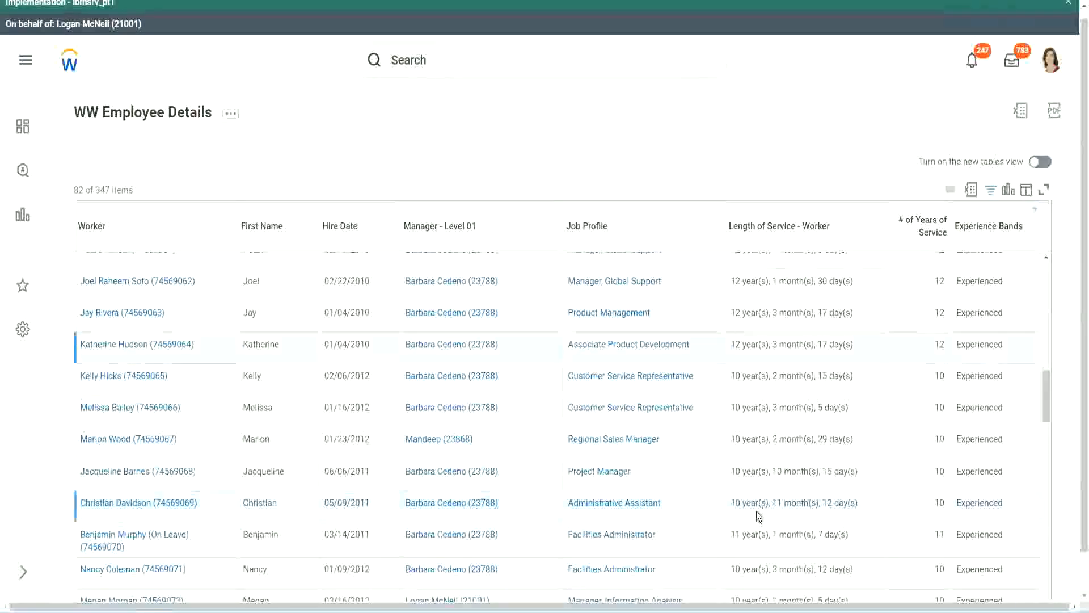
{"action": "double_click", "coordinate": [736, 503]}
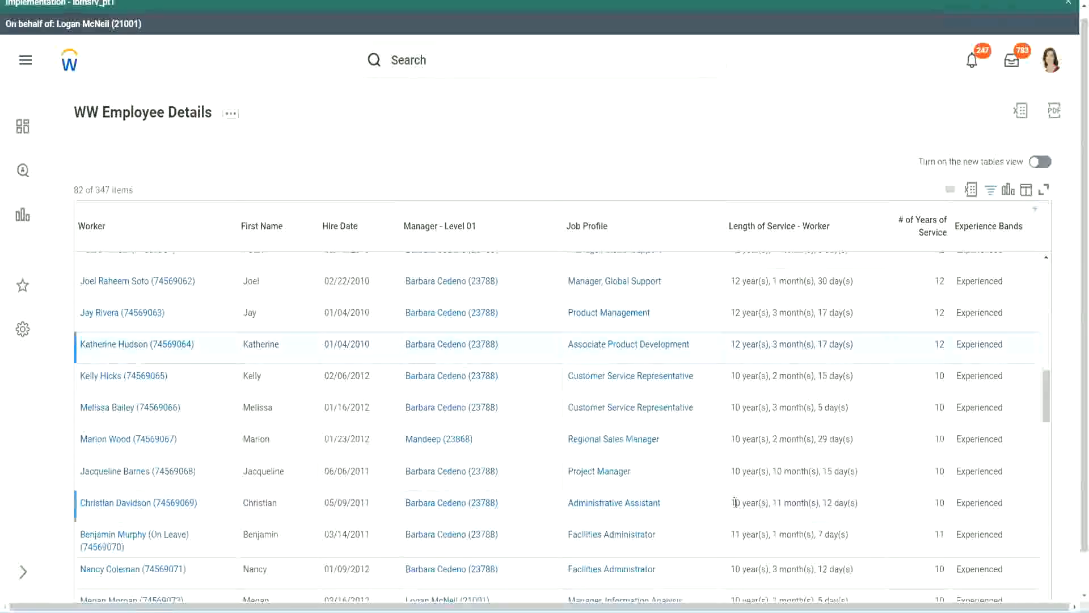
{"action": "left_click", "coordinate": [823, 499]}
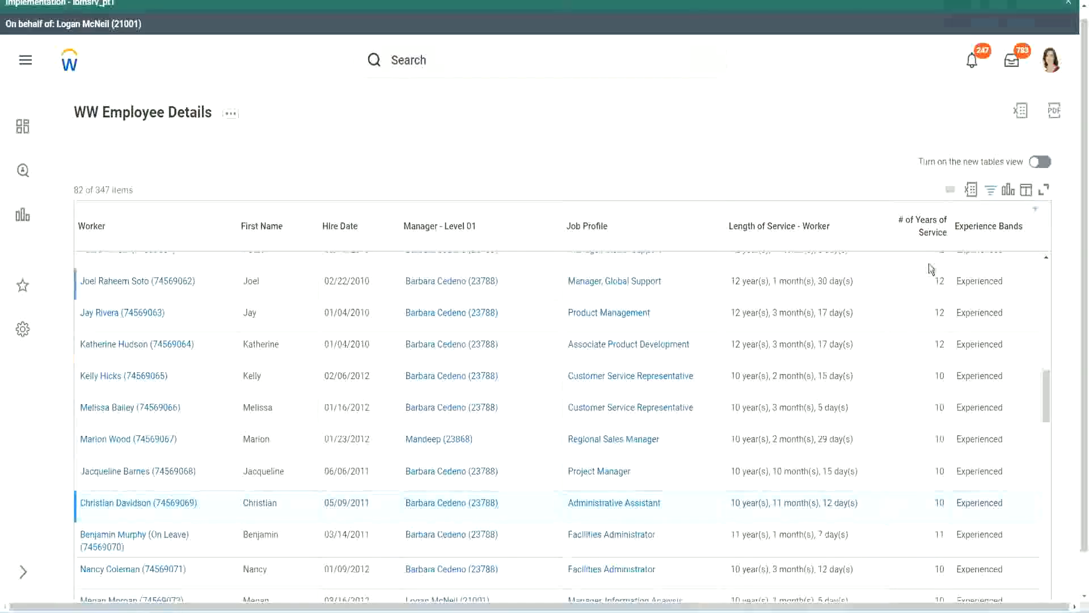
Recheck how Length of Service converts to # of Years of Service for the Manager, Global Support, Administrative Assistant and Project Manager workers.
{"action": "left_click_drag", "start_coordinate": [935, 278], "coordinate": [947, 285]}
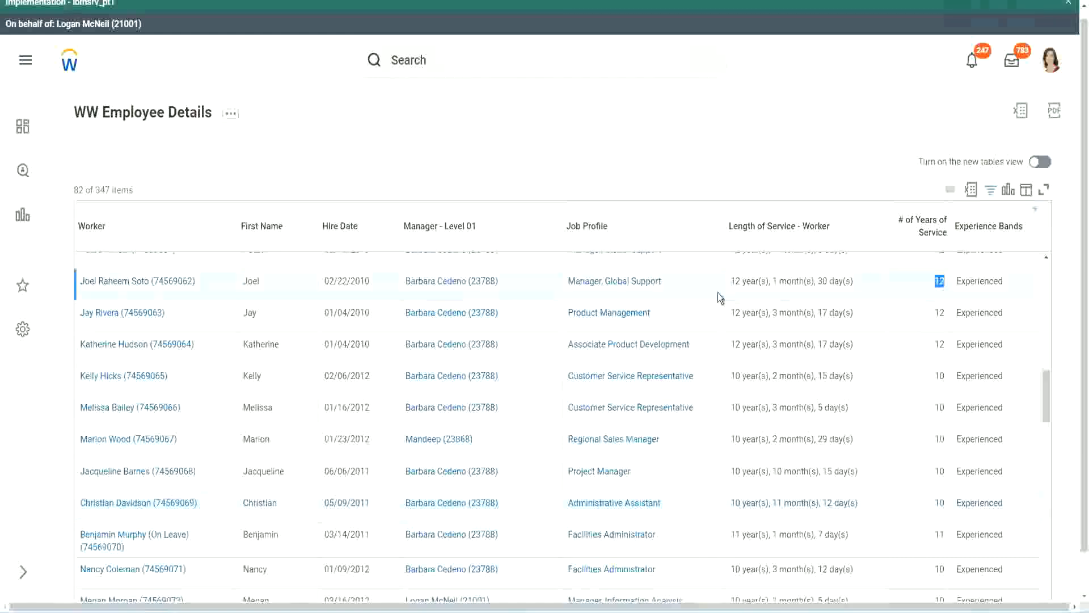
{"action": "left_click_drag", "start_coordinate": [731, 282], "coordinate": [868, 281]}
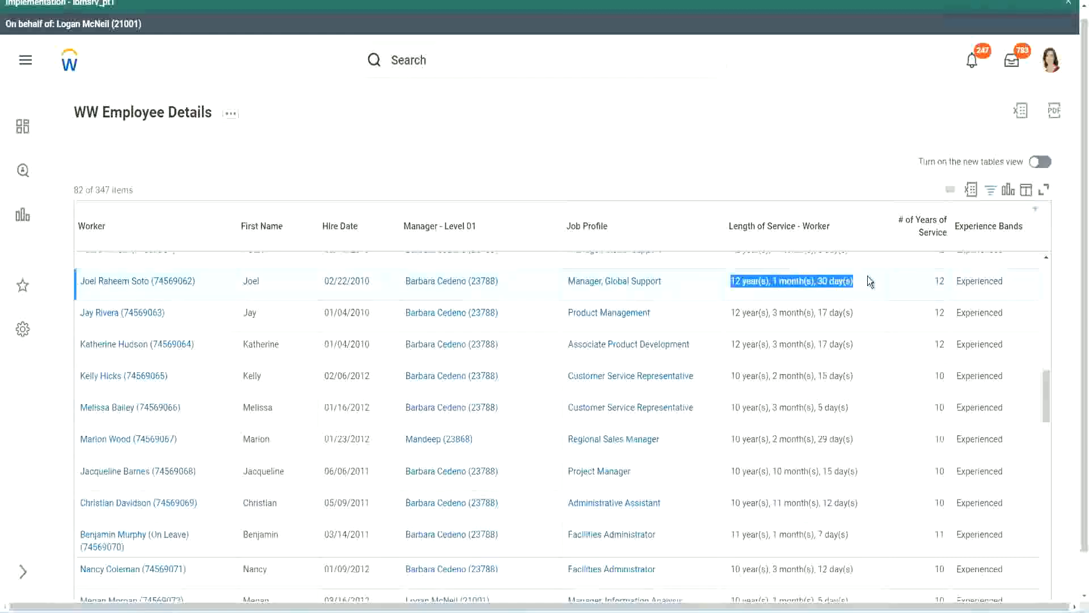
{"action": "left_click", "coordinate": [846, 501]}
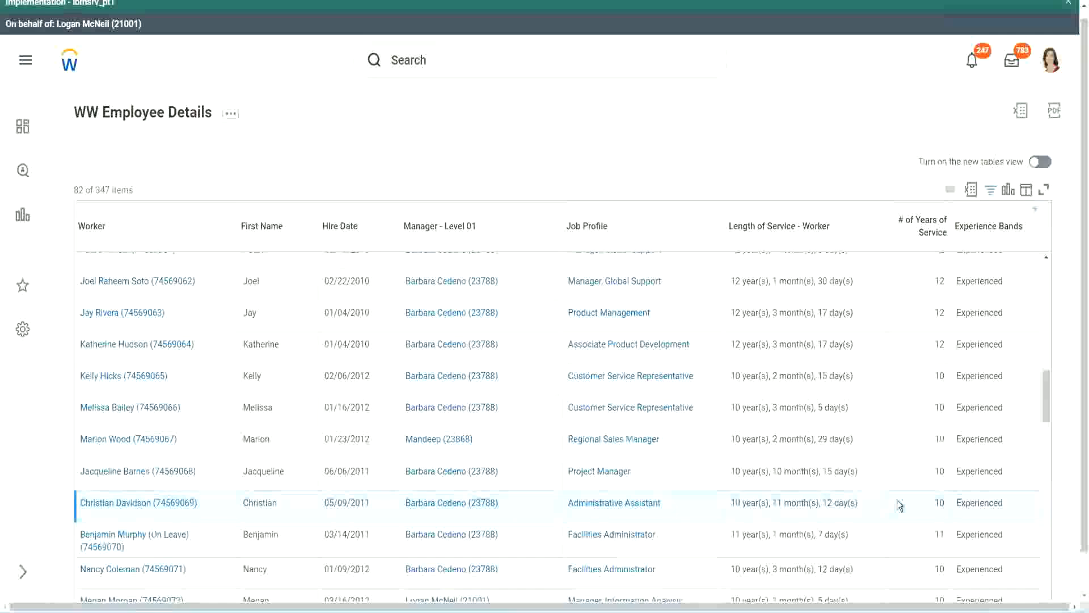
{"action": "double_click", "coordinate": [941, 503]}
{"action": "left_click", "coordinate": [899, 506]}
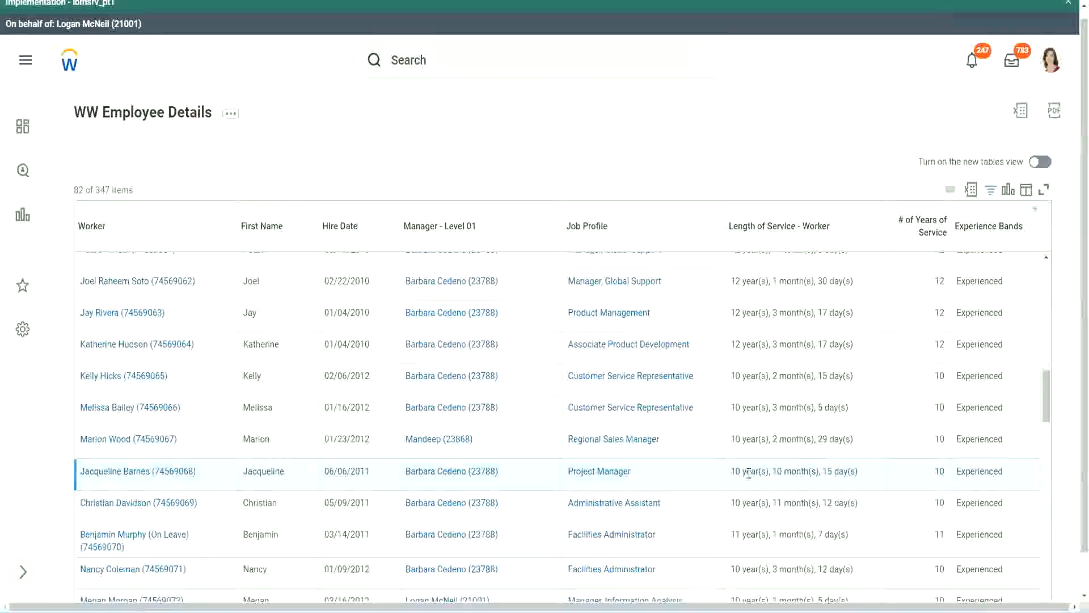
{"action": "double_click", "coordinate": [778, 471]}
{"action": "left_click", "coordinate": [813, 471]}
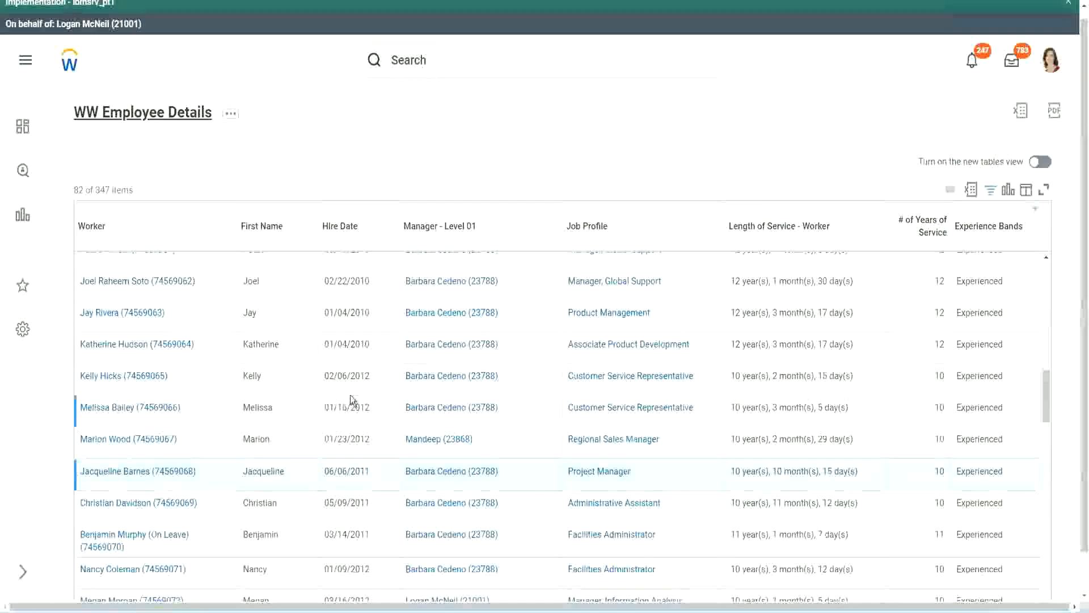
Open the Experience Bands column's calculated field from the report definition in a new tab and dismiss the Implementation banner.
{"action": "scroll", "coordinate": [349, 395], "scroll_direction": "down", "scroll_amount": 5}
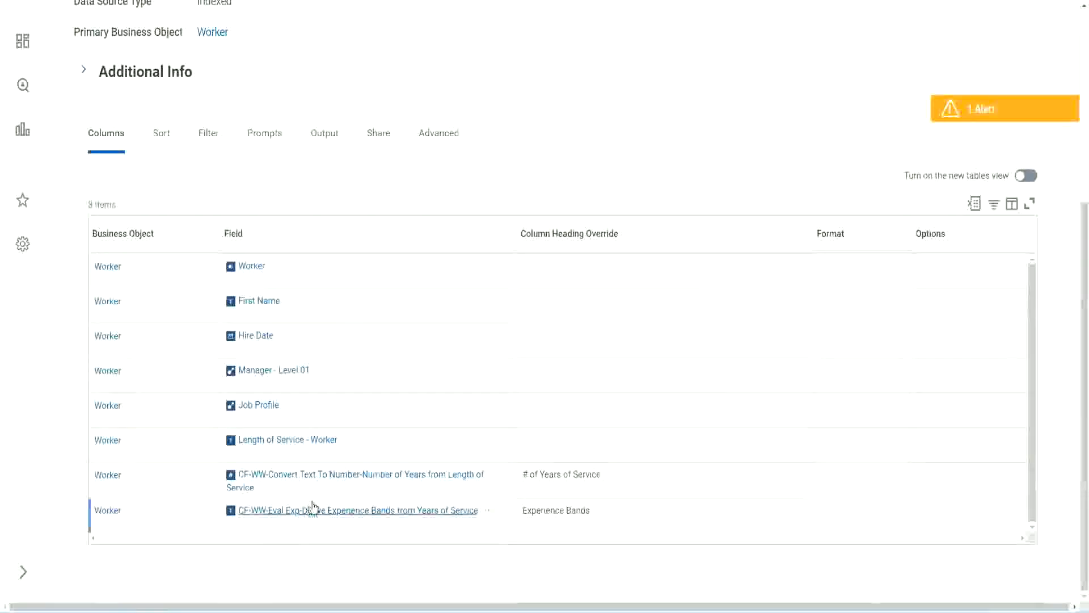
{"action": "right_click", "coordinate": [296, 515]}
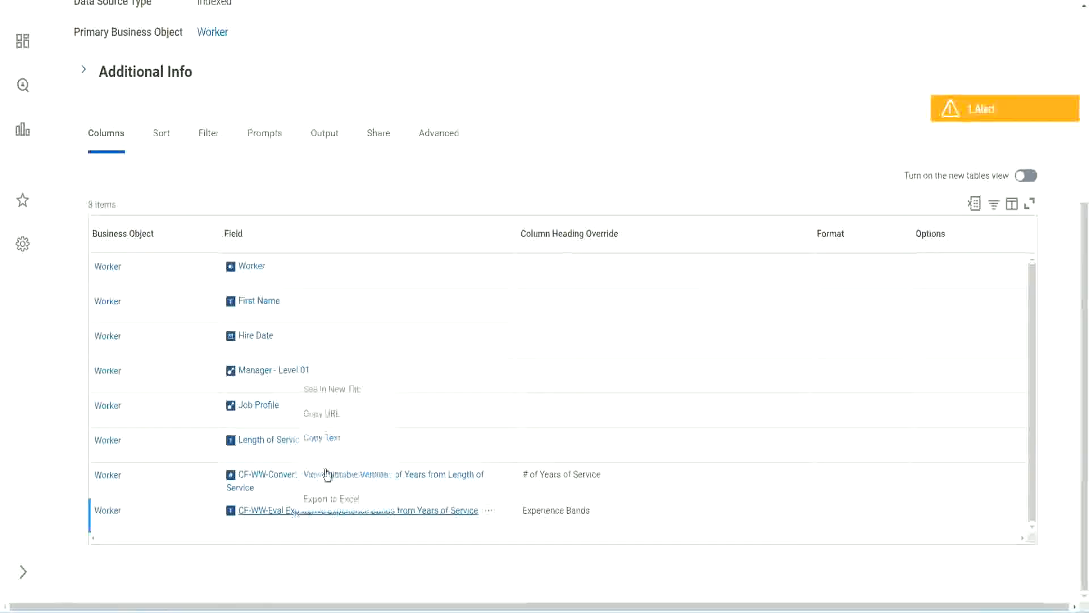
{"action": "left_click", "coordinate": [342, 387]}
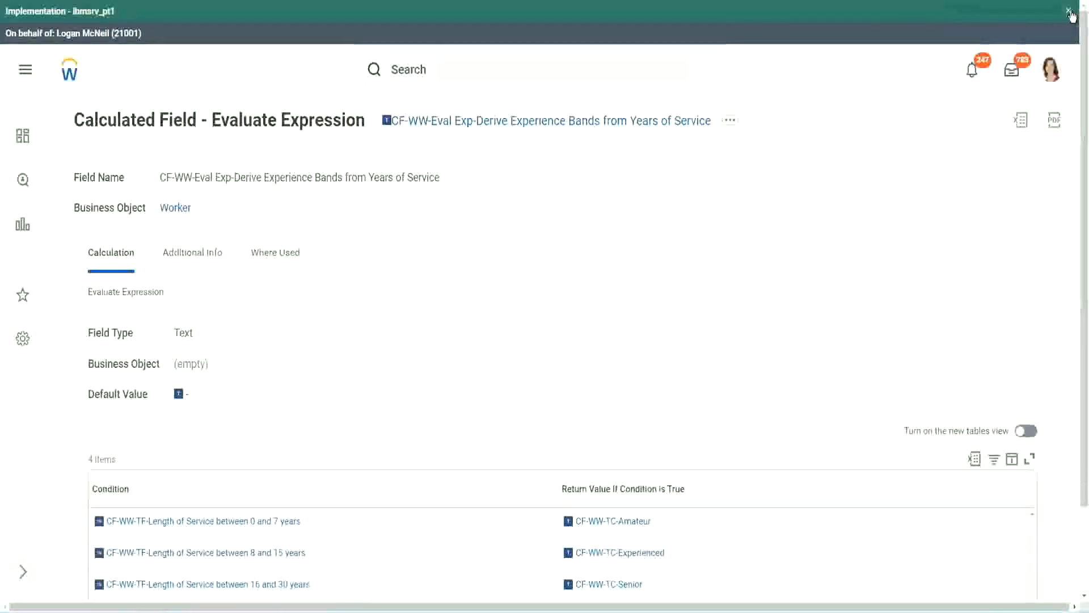
{"action": "left_click", "coordinate": [1070, 13]}
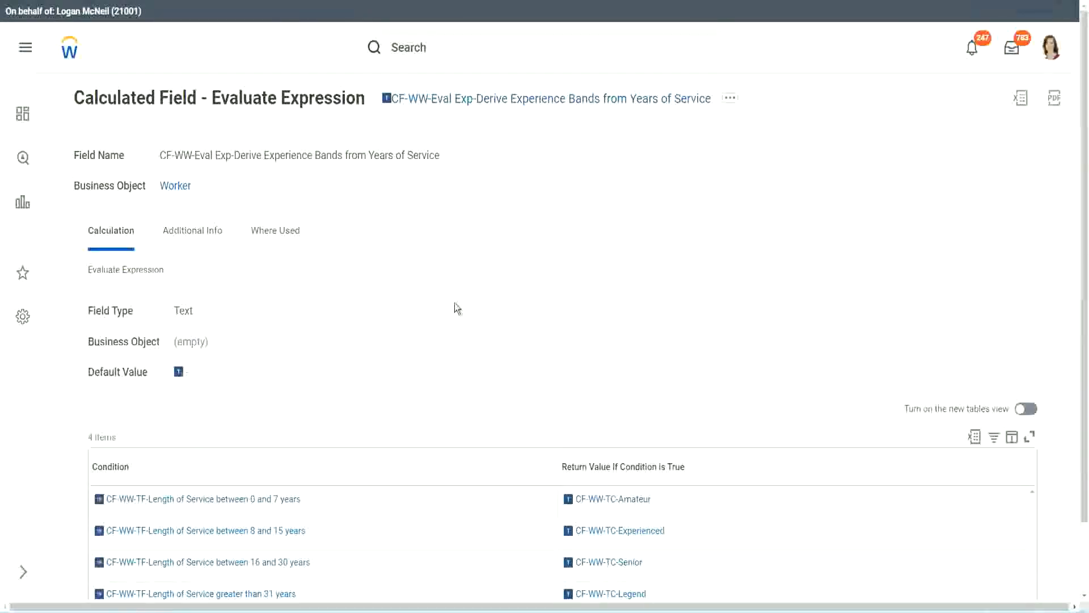
Review the Evaluate Expression conditions and return values, and copy the calculated field's name as text.
{"action": "scroll", "coordinate": [433, 320], "scroll_direction": "down", "scroll_amount": 1}
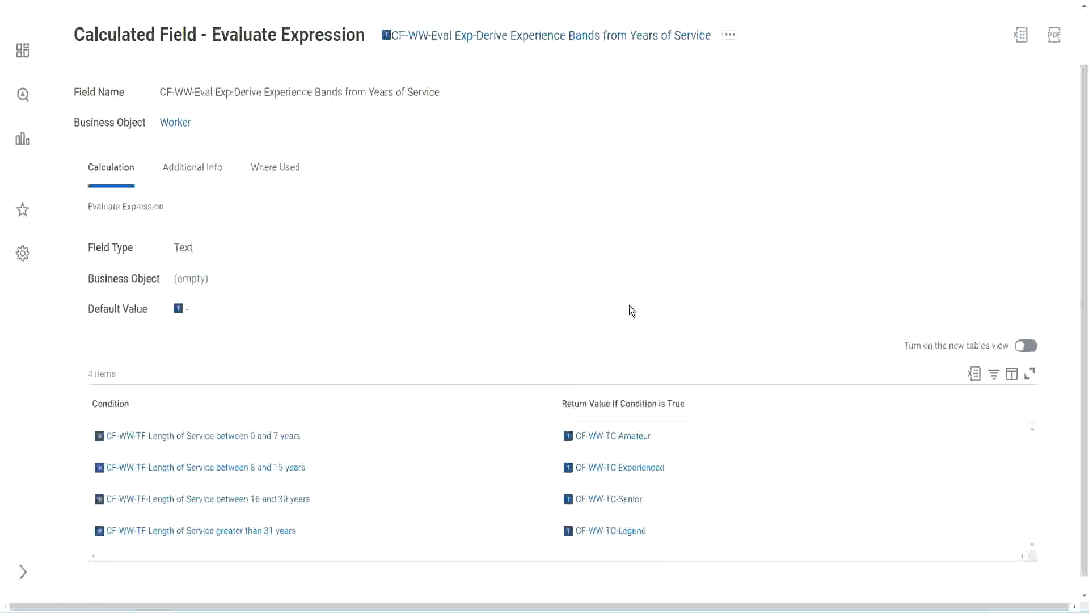
{"action": "left_click", "coordinate": [493, 401]}
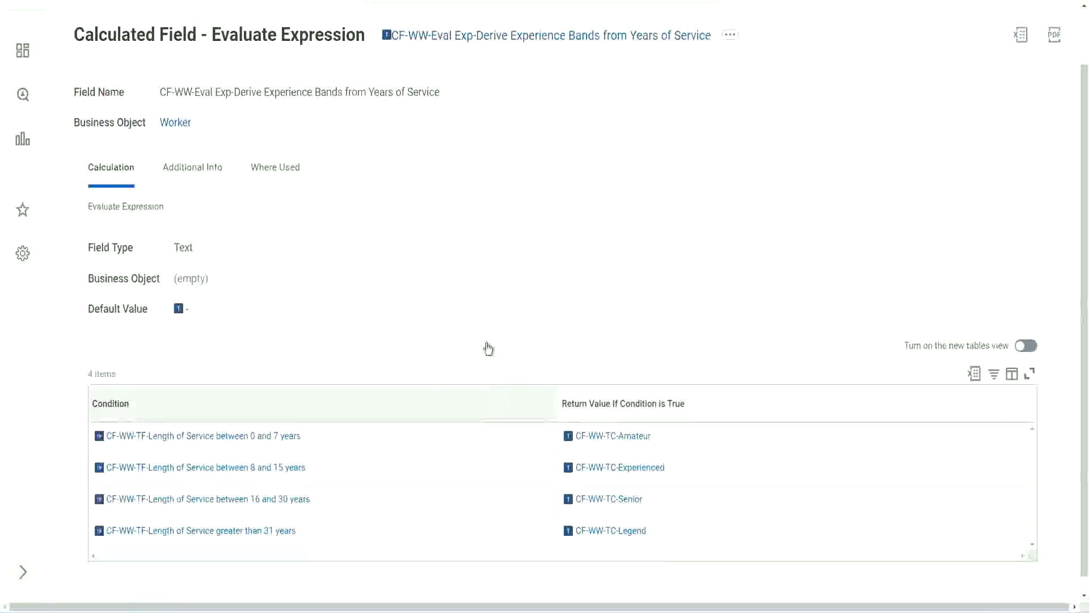
{"action": "left_click", "coordinate": [486, 262]}
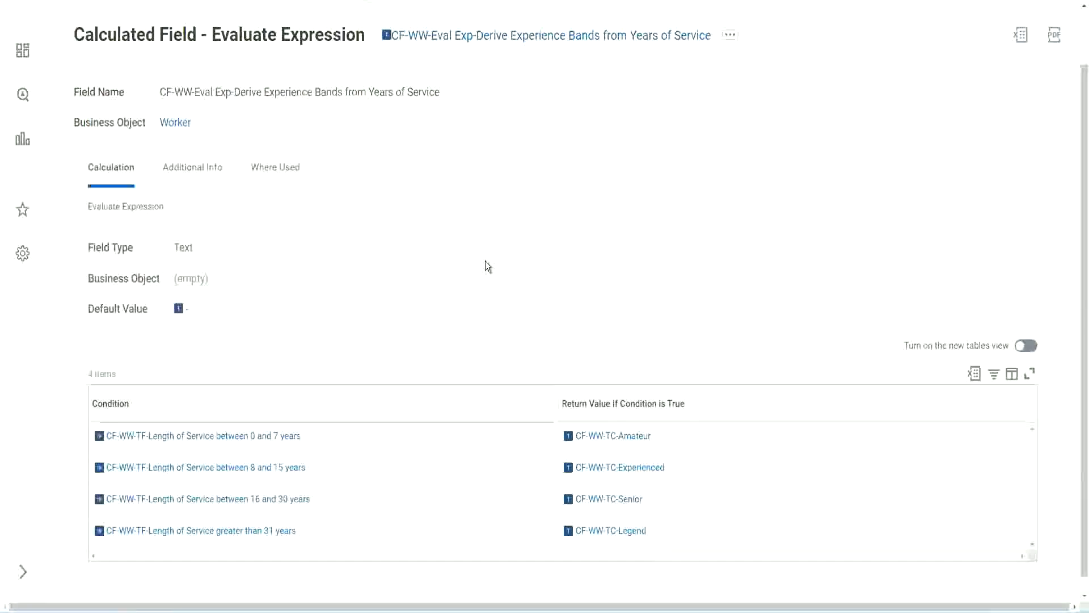
{"action": "right_click", "coordinate": [479, 43]}
{"action": "left_click", "coordinate": [383, 278]}
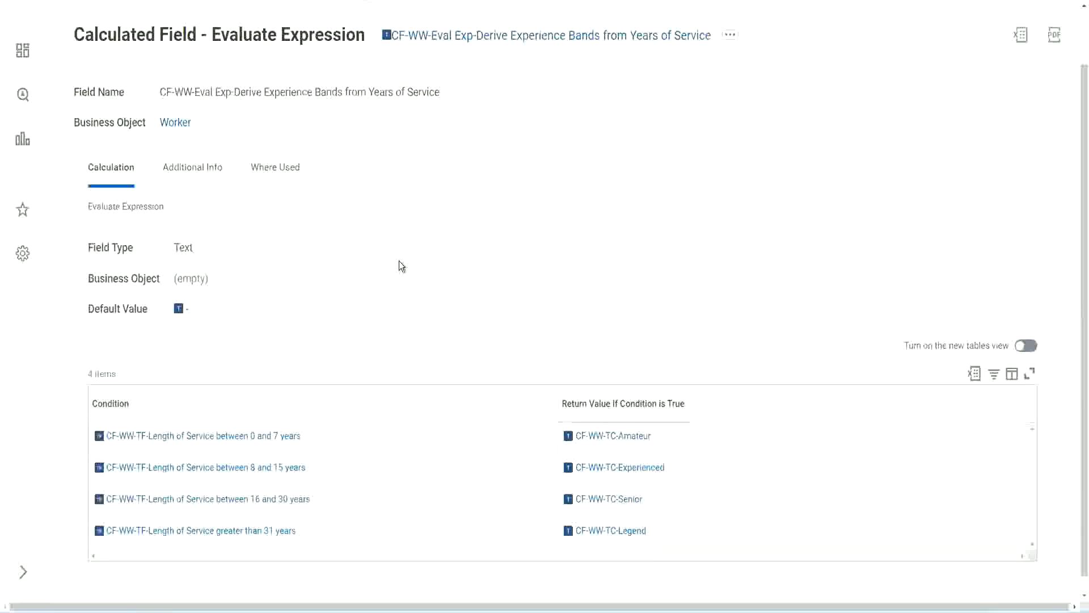
Return to the WW Employee Details report definition, search for "create cal field" and open the Create Calculated Field task.
{"action": "scroll", "coordinate": [424, 226], "scroll_direction": "up", "scroll_amount": 2}
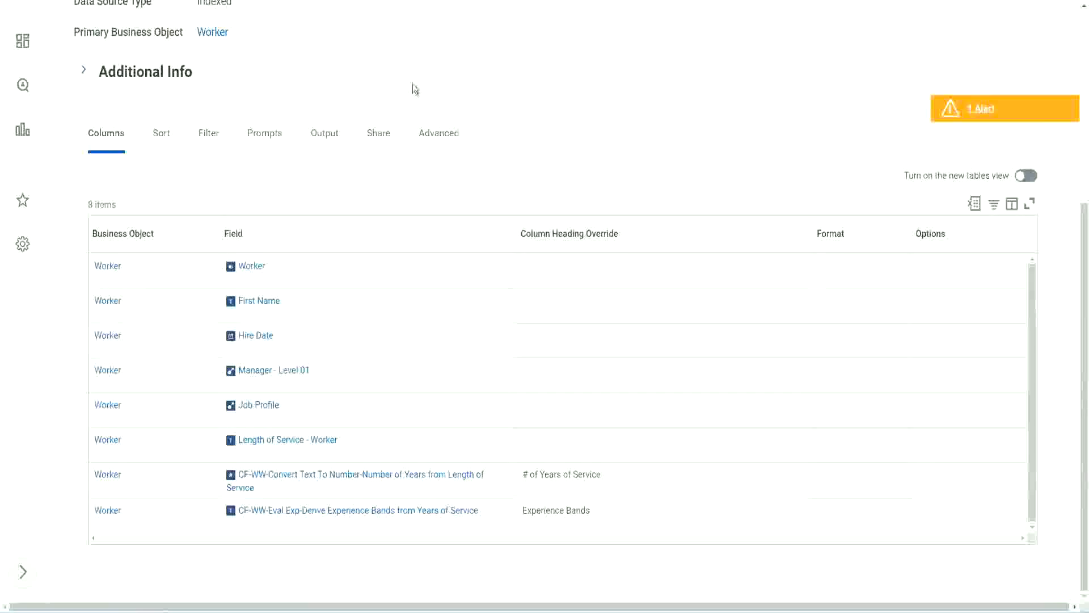
{"action": "scroll", "coordinate": [411, 86], "scroll_direction": "up", "scroll_amount": 5}
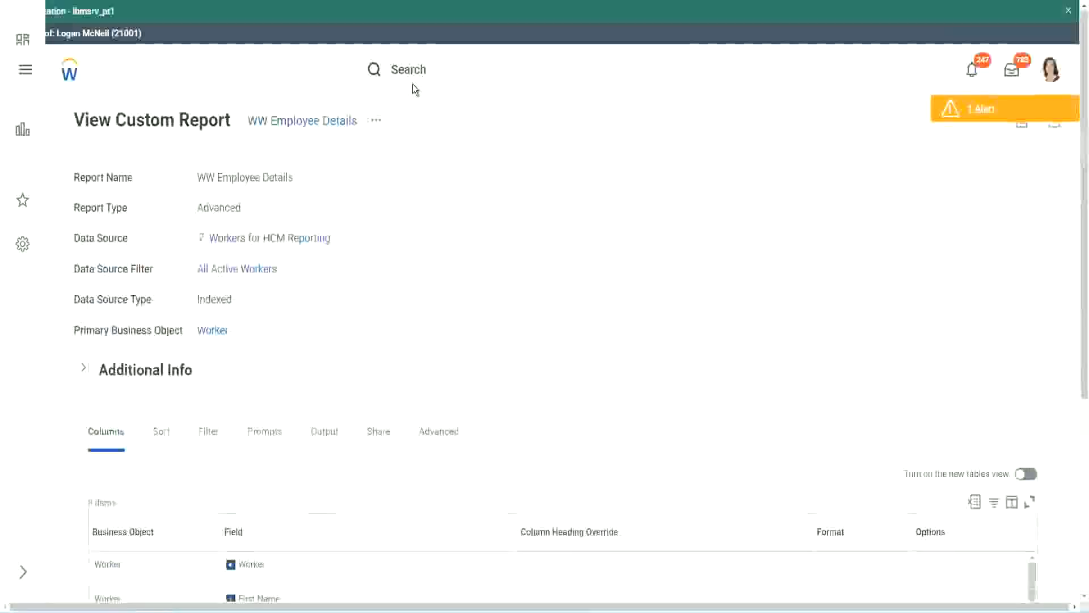
{"action": "left_click", "coordinate": [443, 67]}
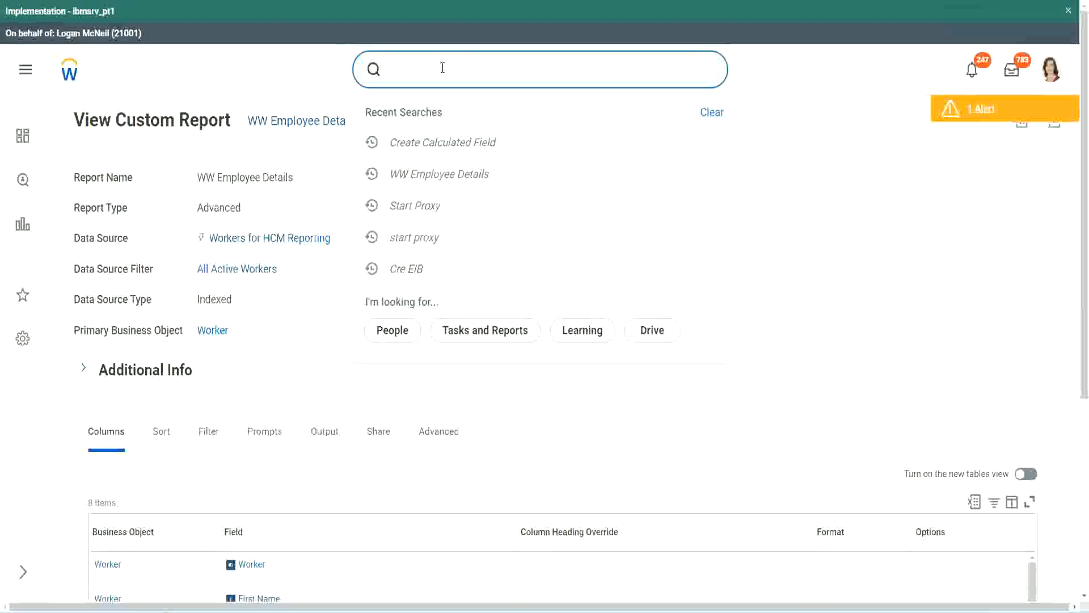
{"action": "type", "text": "create cal field"}
{"action": "left_click", "coordinate": [455, 117]}
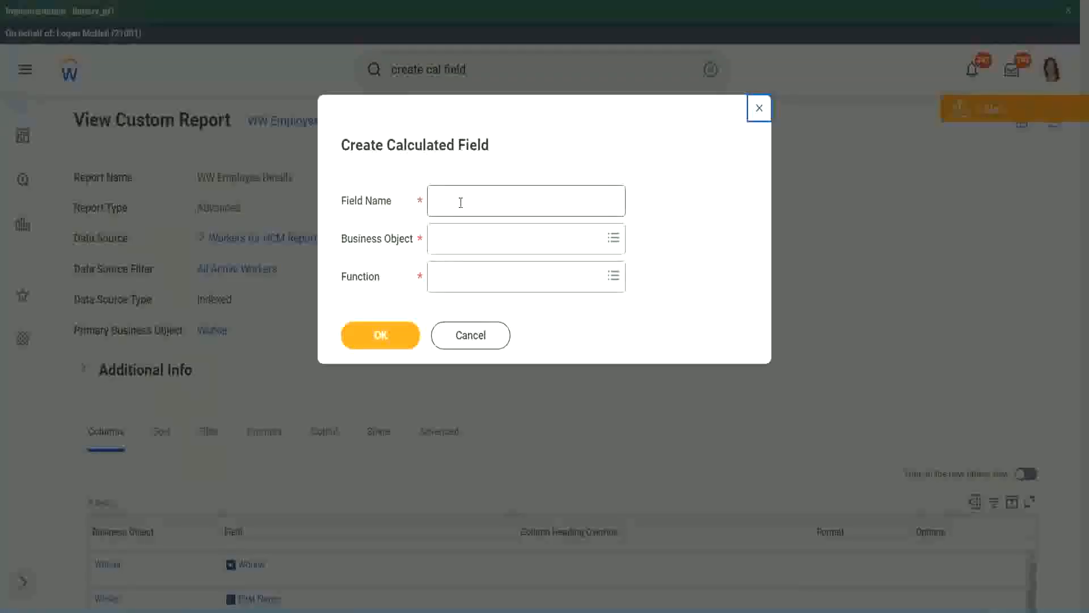
Paste the copied name into Field Name and insert "Bands" after "CF-WW-Eval Exp".
{"action": "left_click", "coordinate": [461, 203]}
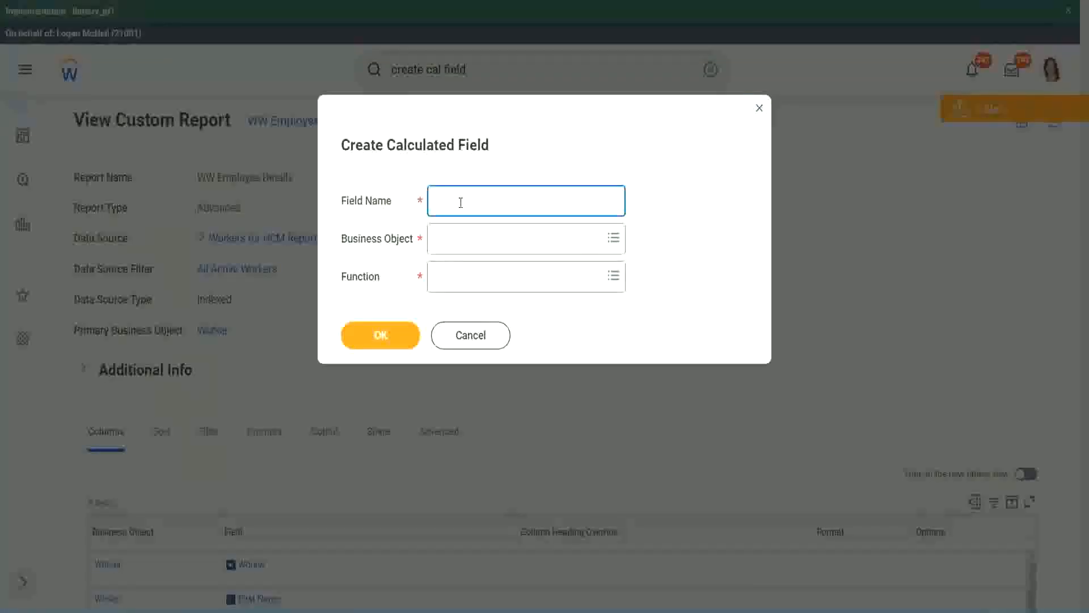
{"action": "key", "text": "ctrl+v"}
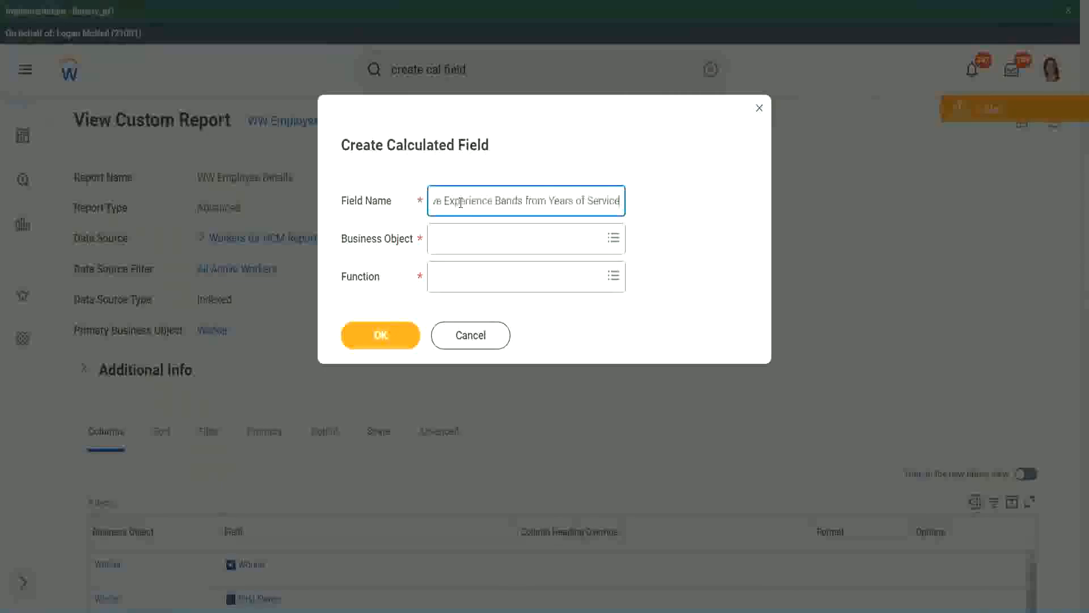
{"action": "left_click_drag", "start_coordinate": [497, 201], "coordinate": [400, 187]}
{"action": "left_click", "coordinate": [480, 201]}
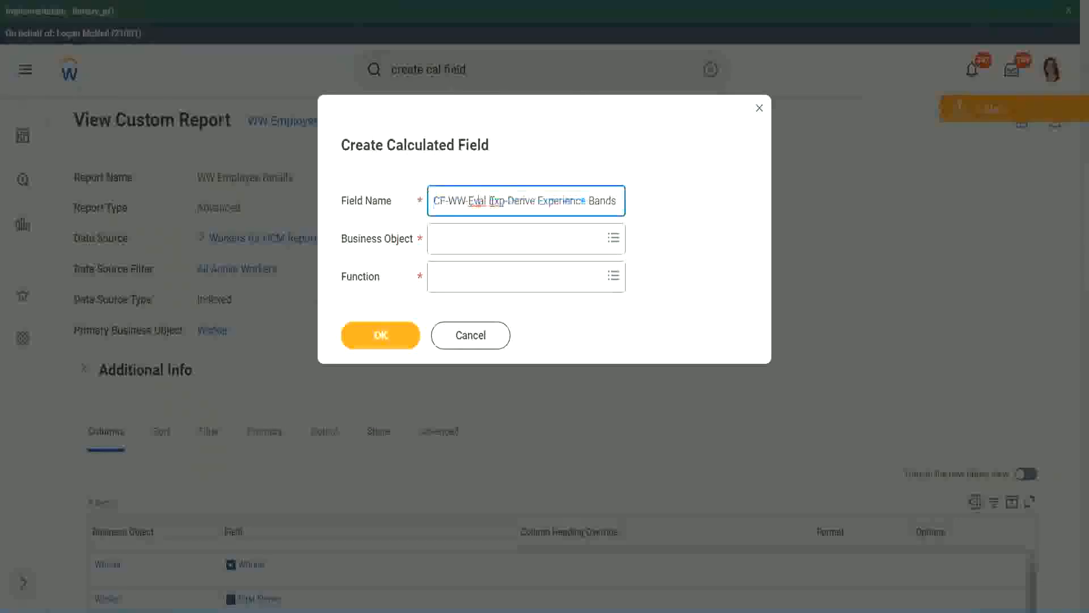
{"action": "double_click", "coordinate": [497, 201]}
{"action": "key", "text": "Right"}
{"action": "type", "text": "bands"}
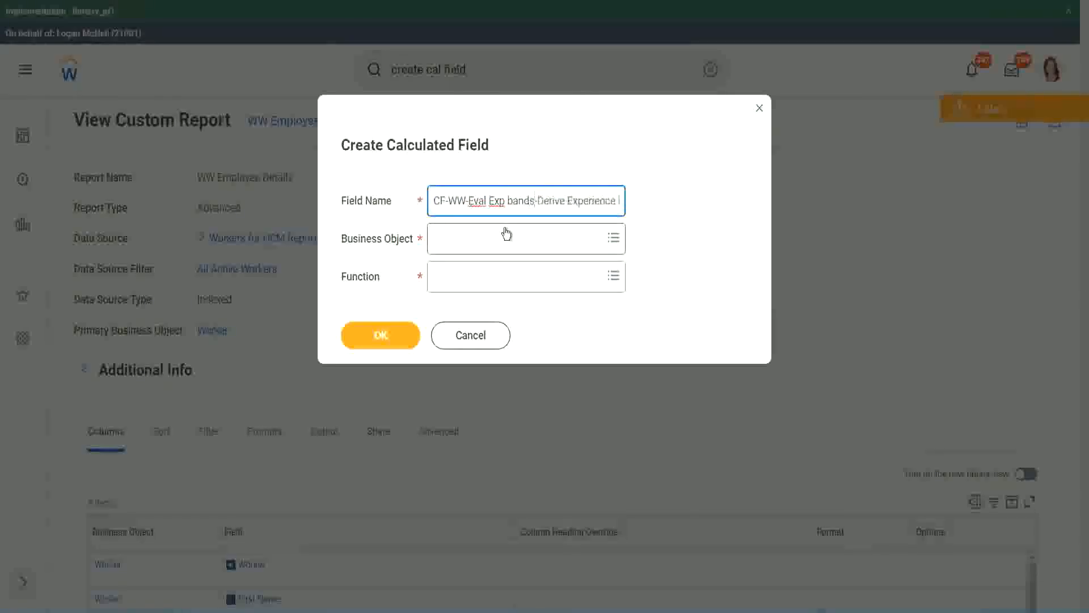
{"action": "key", "text": "Left"}
{"action": "key", "text": "Left"}
{"action": "key", "text": "Left"}
{"action": "key", "text": "Left"}
{"action": "key", "text": "shift+Left"}
{"action": "type", "text": "B"}
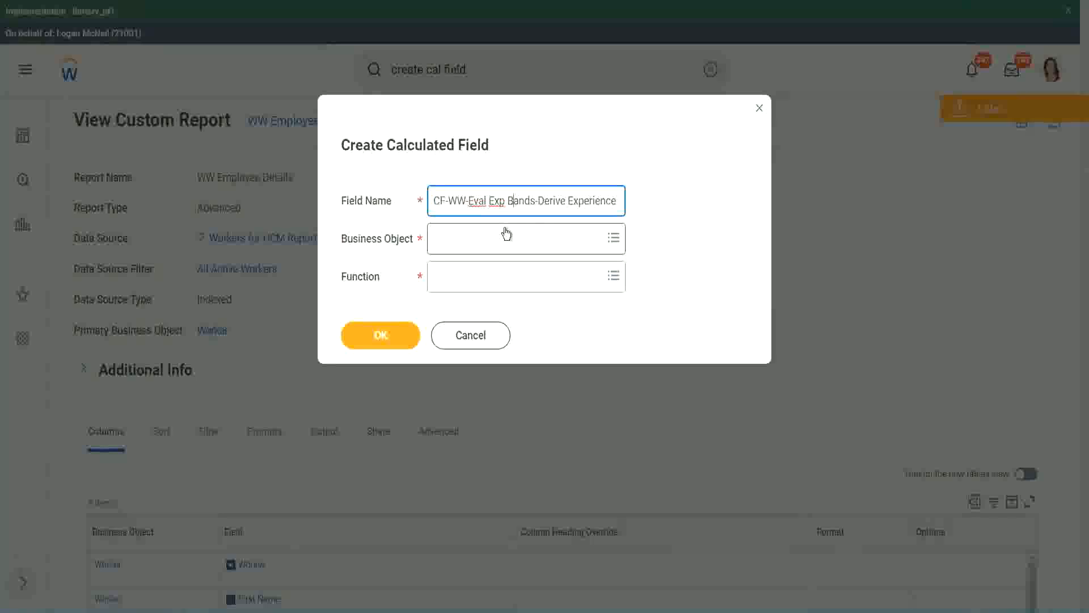
{"action": "key", "text": "Right"}
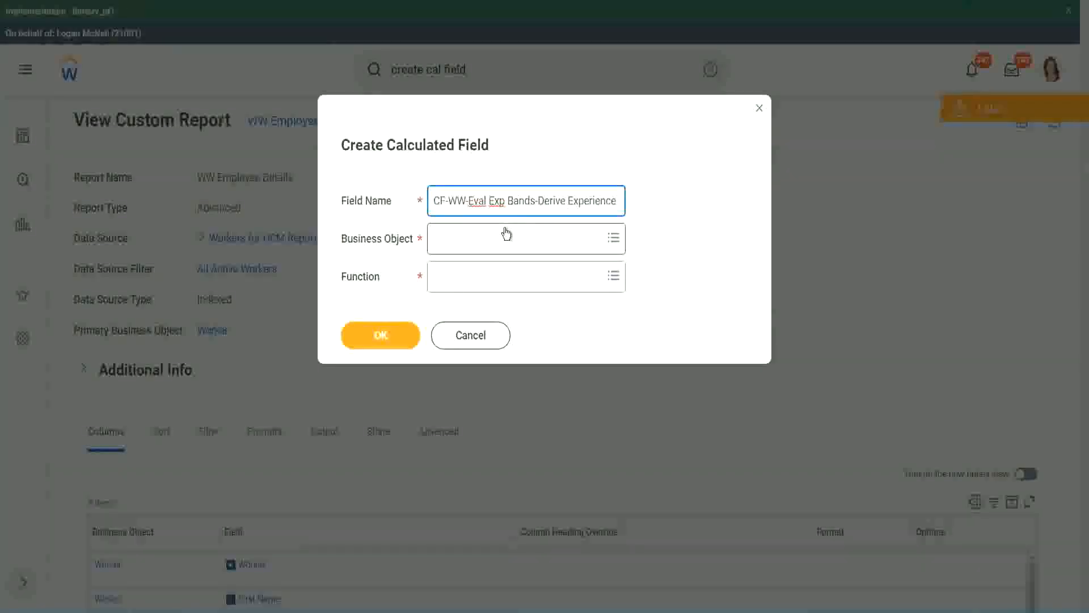
Replace "Derive" with "Determine" in the new calculated field's name, keeping "Experience Bands from Years of Service".
{"action": "type", "text": "Band"}
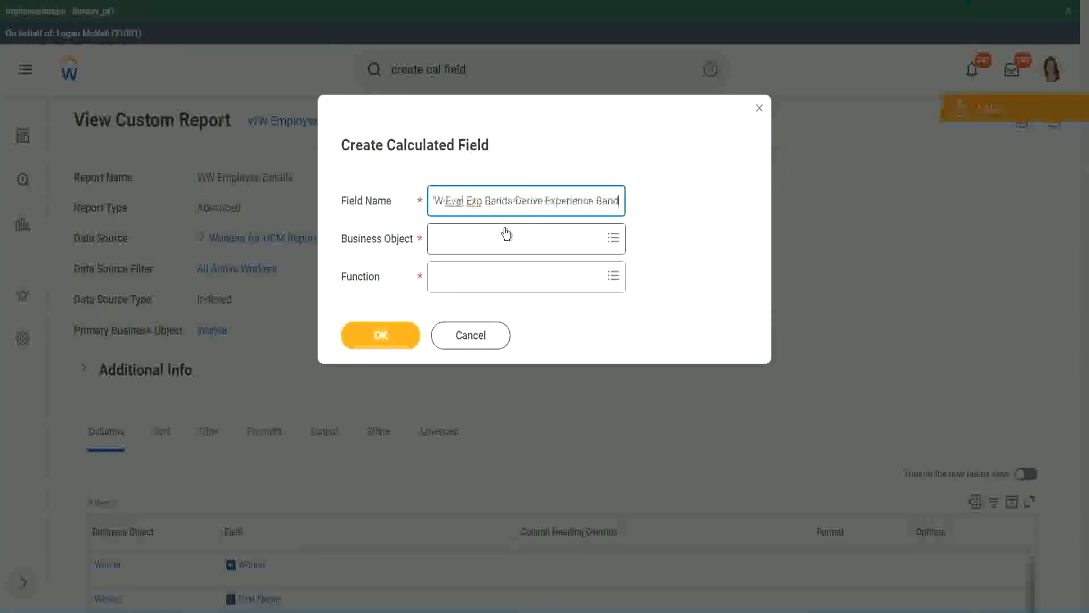
{"action": "type", "text": "s from Years of"}
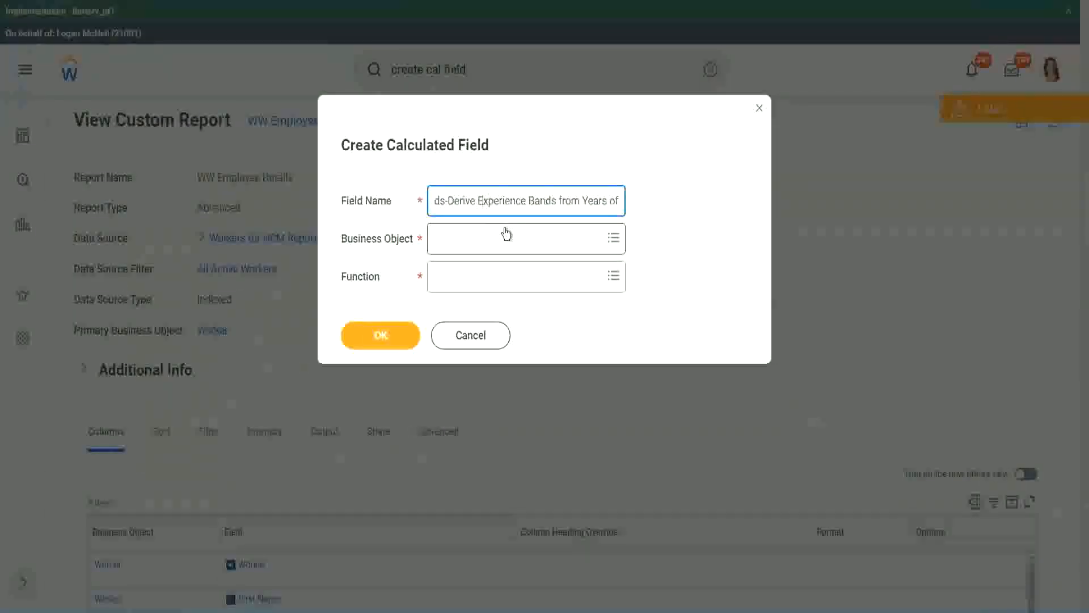
{"action": "key", "text": "Left"}
{"action": "key", "text": "Left"}
{"action": "key", "text": "Left"}
{"action": "key", "text": "Left"}
{"action": "key", "text": "Left"}
{"action": "key", "text": "shift+Left"}
{"action": "key", "text": "shift+Left"}
{"action": "key", "text": "shift+Left"}
{"action": "key", "text": "shift+Left"}
{"action": "key", "text": "shift+Left"}
{"action": "key", "text": "shift+Left"}
{"action": "type", "text": "Determine"}
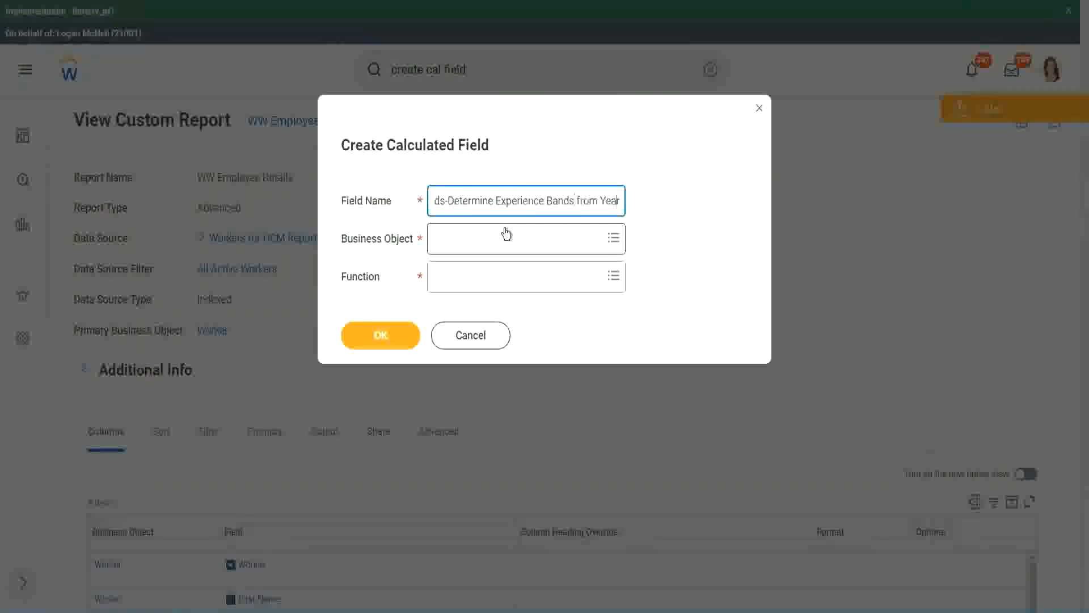
{"action": "key", "text": "End"}
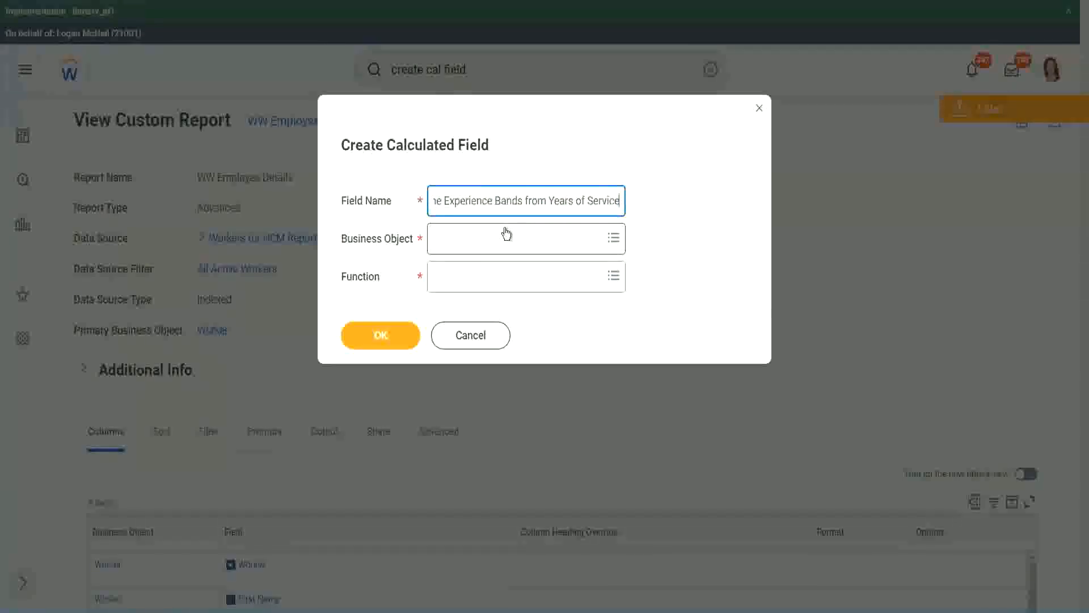
Set the new calculated field's Business Object to Worker.
{"action": "left_click", "coordinate": [485, 239]}
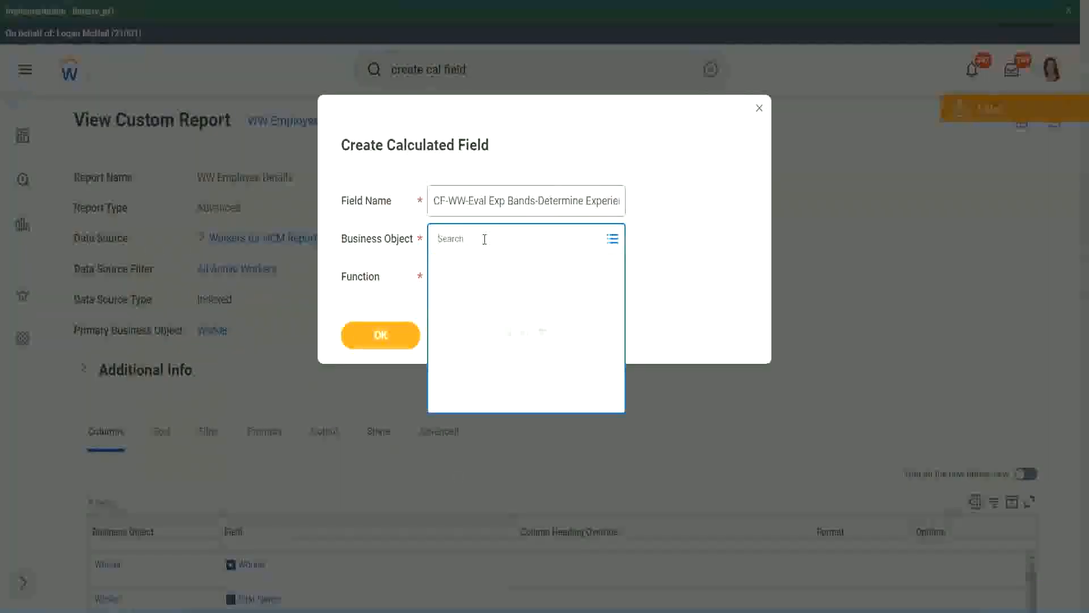
{"action": "type", "text": "work"}
{"action": "key", "text": "Return"}
{"action": "type", "text": "er"}
{"action": "key", "text": "Return"}
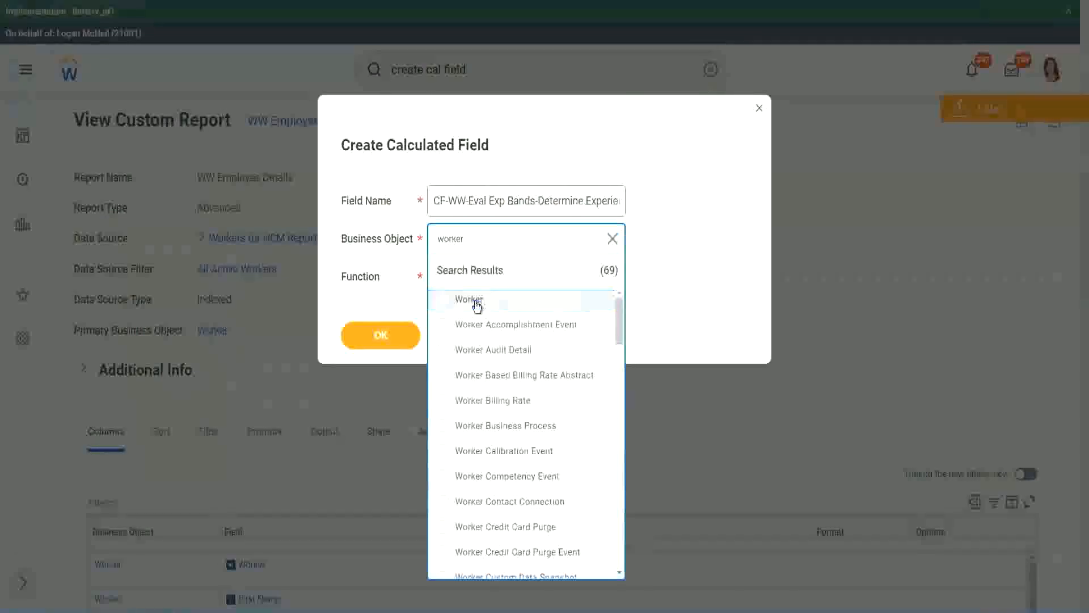
{"action": "left_click", "coordinate": [475, 301]}
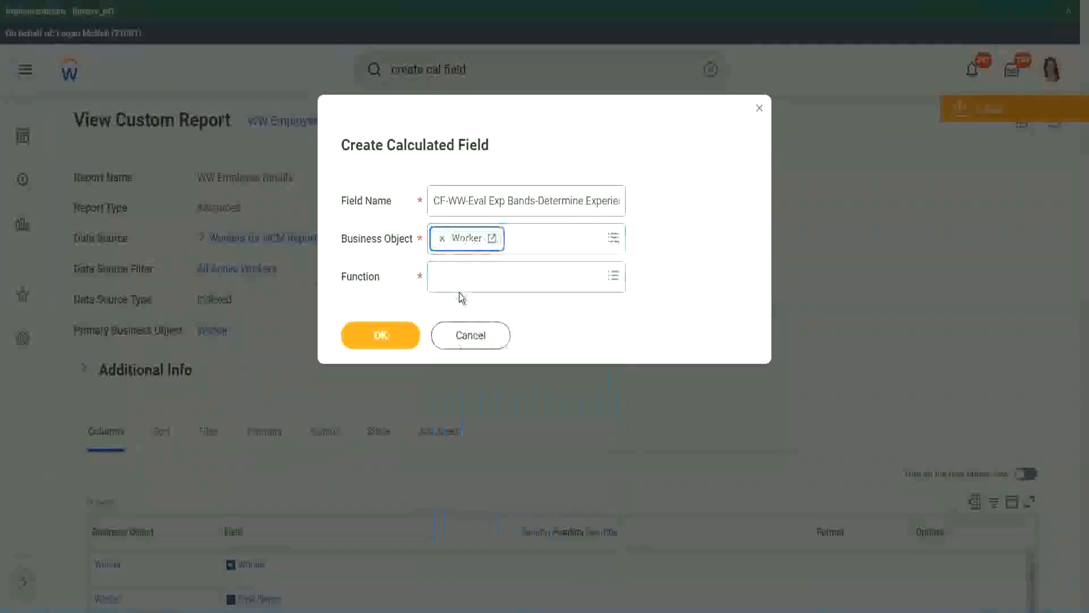
Set the calculated field's Function to Evaluate Expression Band.
{"action": "left_click", "coordinate": [461, 273]}
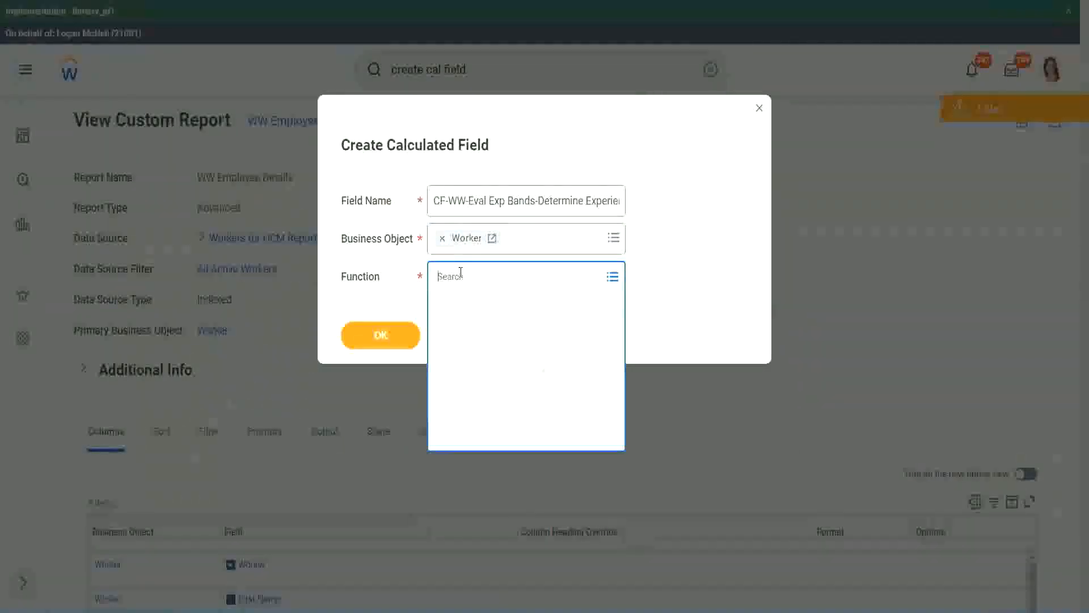
{"action": "type", "text": "eval ex"}
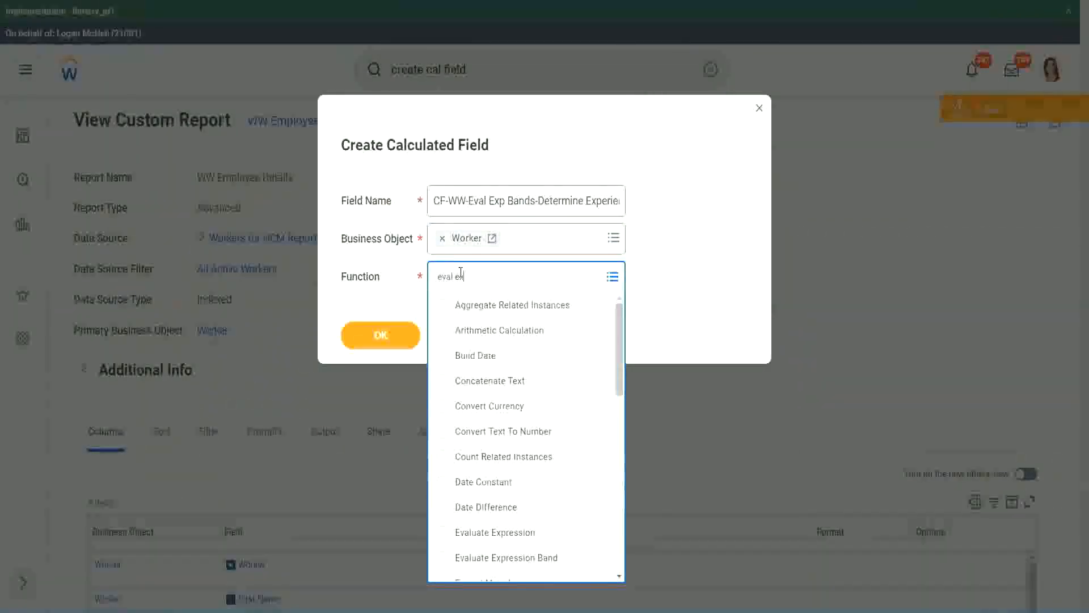
{"action": "type", "text": "p"}
{"action": "key", "text": "Return"}
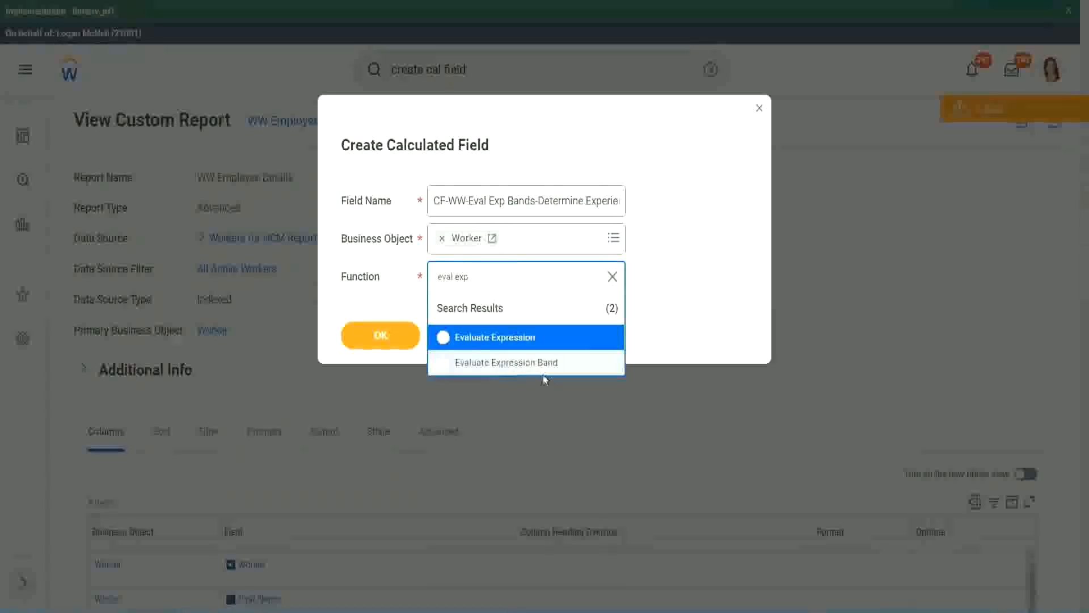
{"action": "left_click", "coordinate": [549, 368]}
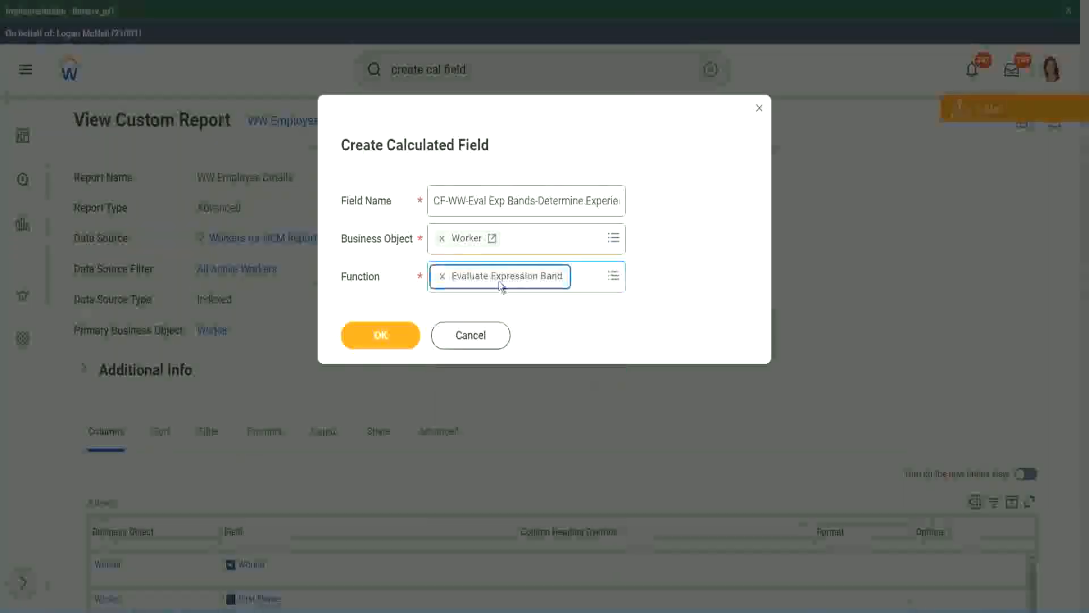
Change "Bands" to "Band" after "CF-WW-Eval Exp" in the Field Name and submit the Create Calculated Field form.
{"action": "left_click", "coordinate": [535, 201]}
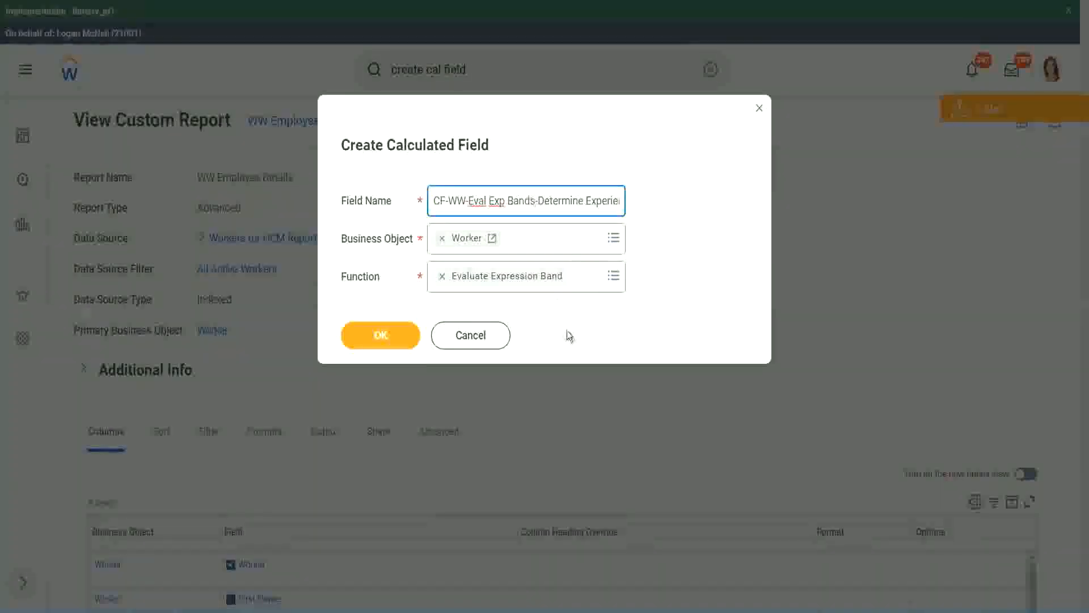
{"action": "key", "text": "BackSpace"}
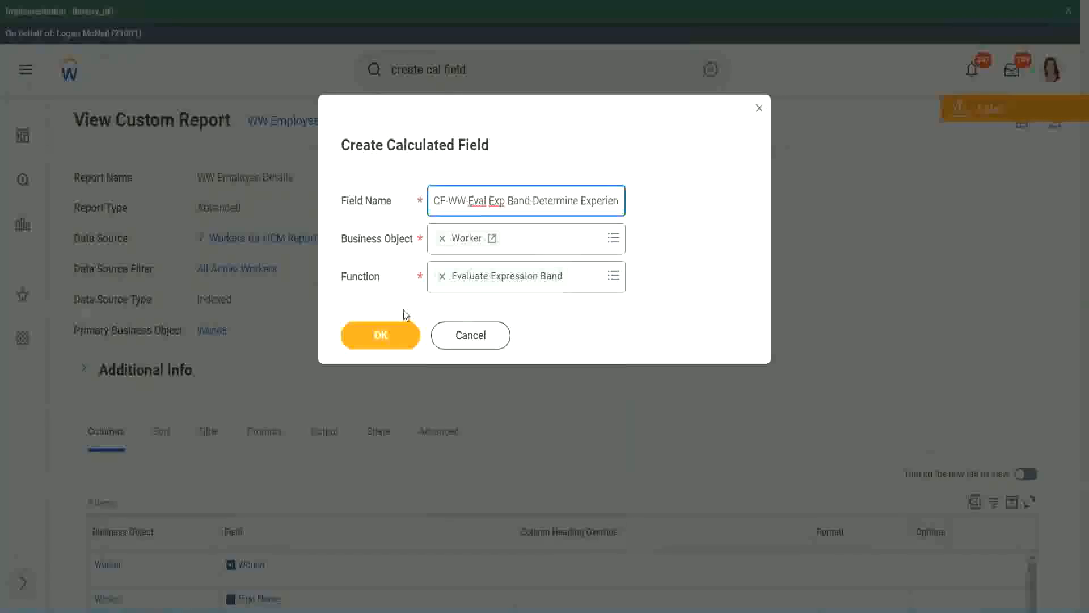
{"action": "left_click", "coordinate": [382, 336]}
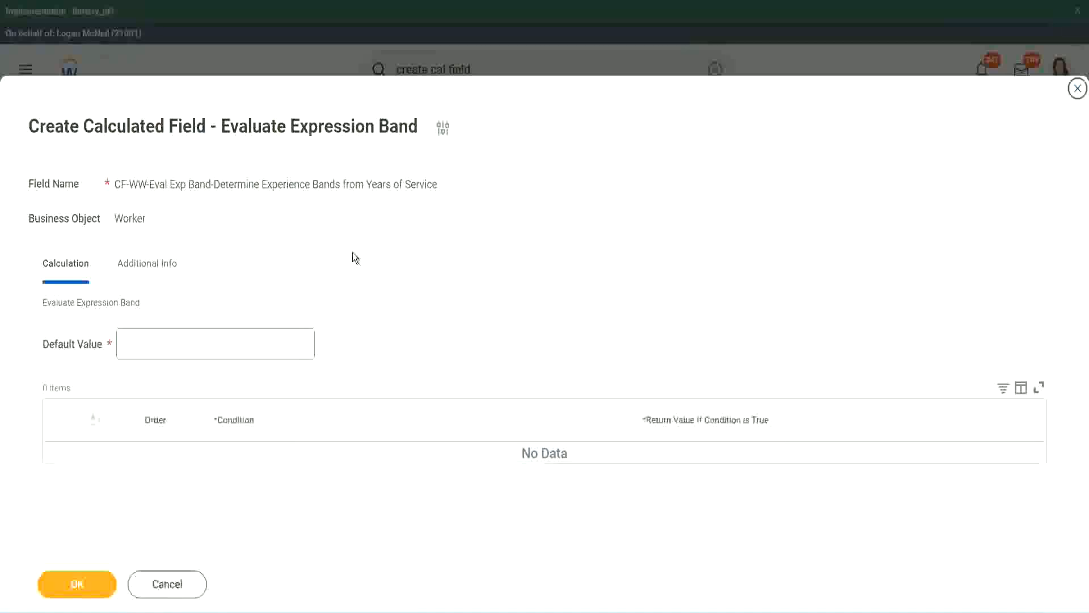
Set the Default Value to "-" and add a first row to the condition table.
{"action": "left_click", "coordinate": [158, 350]}
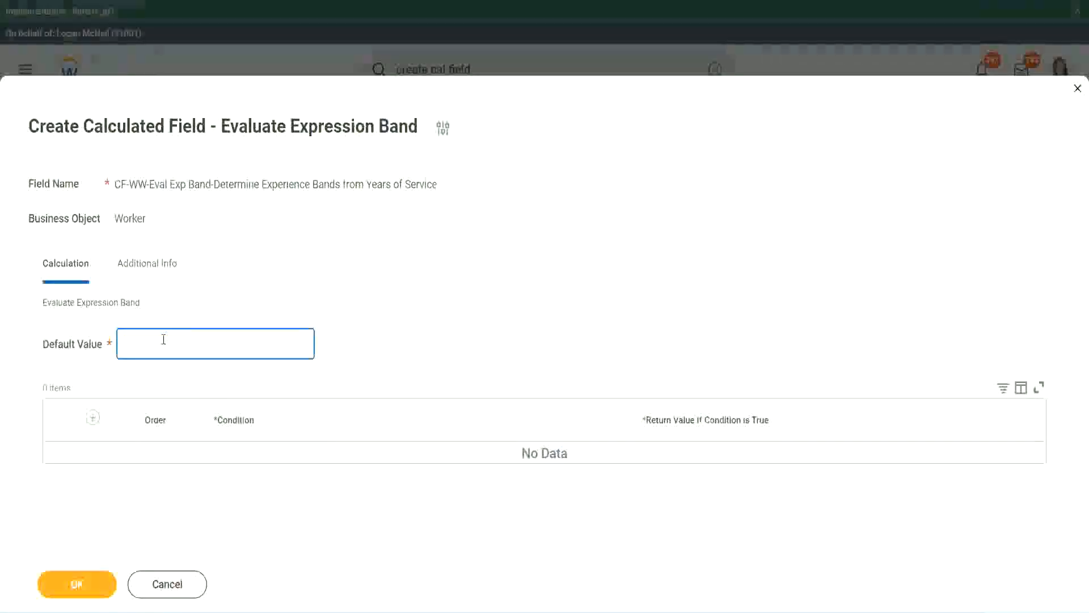
{"action": "type", "text": "N"}
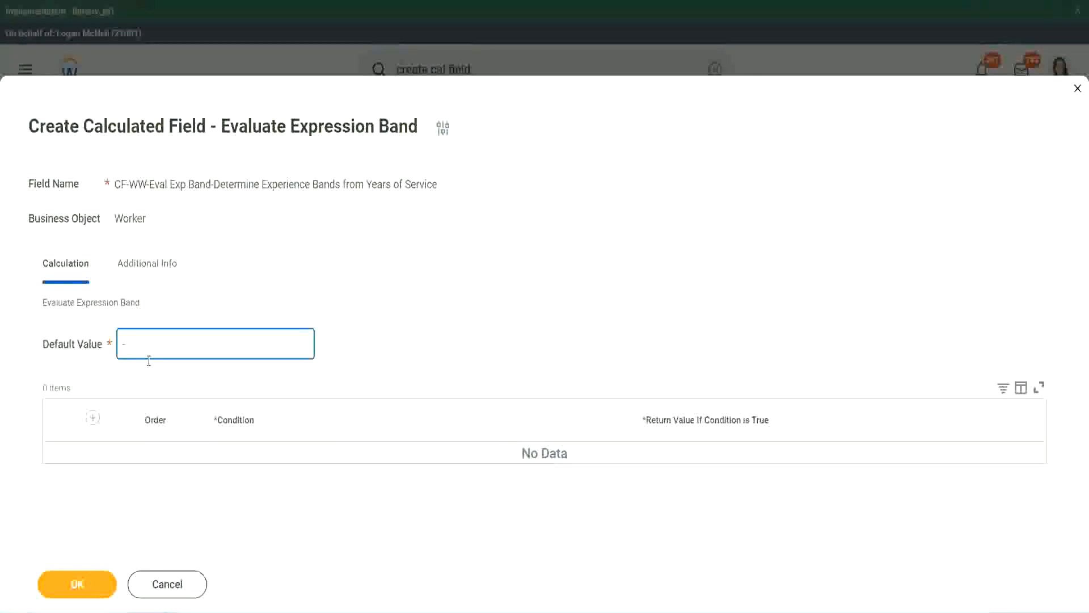
{"action": "left_click", "coordinate": [331, 424]}
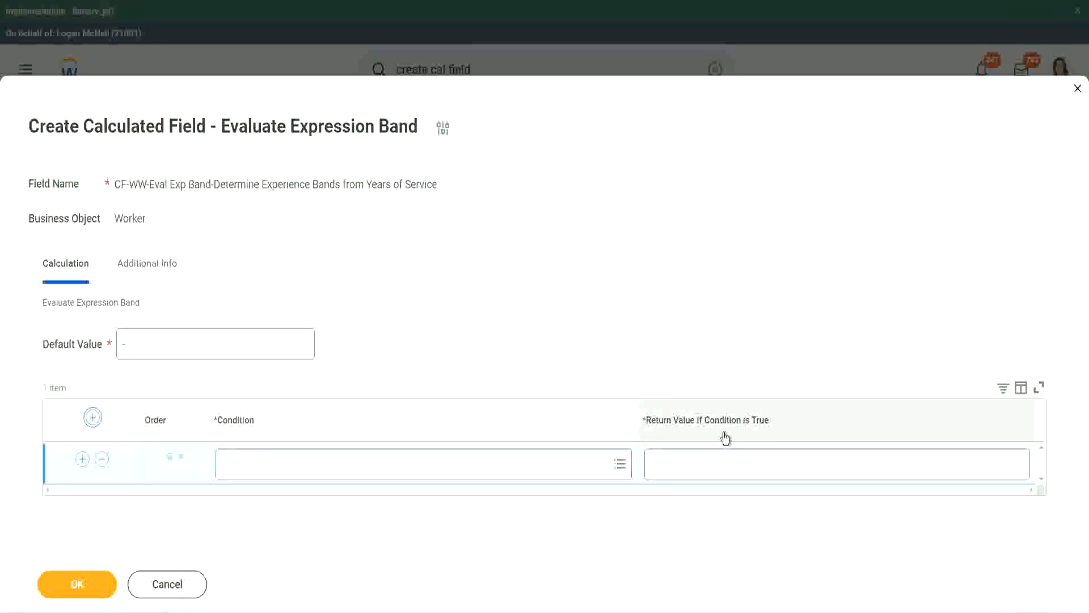
{"action": "left_click", "coordinate": [709, 465]}
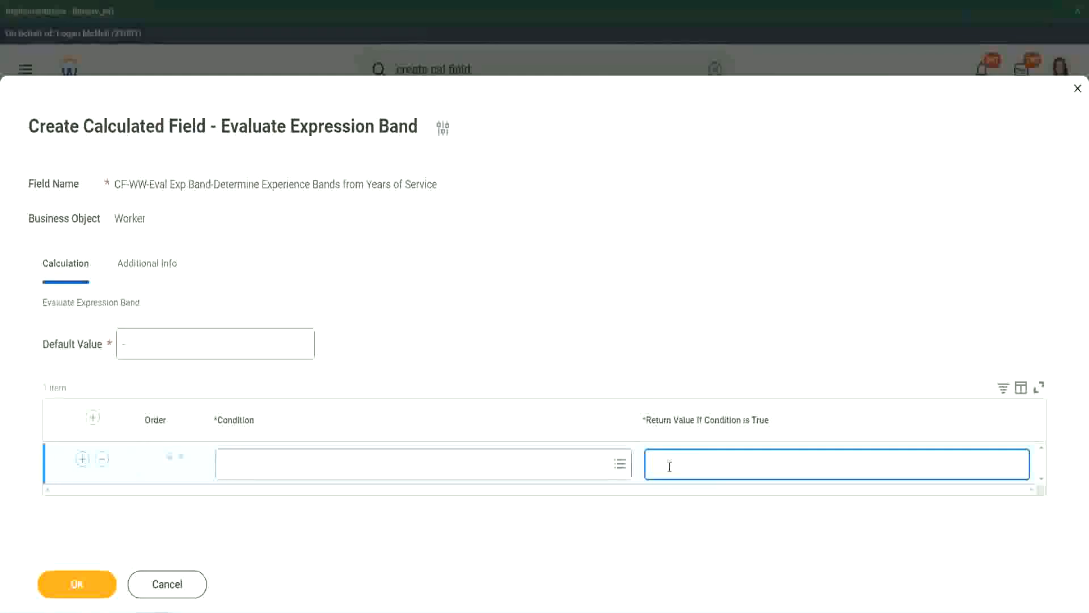
{"action": "type", "text": "adkjdjkdjdjkdjs"}
{"action": "key", "text": "BackSpace"}
{"action": "key", "text": "BackSpace"}
{"action": "key", "text": "BackSpace"}
{"action": "key", "text": "BackSpace"}
{"action": "key", "text": "BackSpace"}
{"action": "key", "text": "BackSpace"}
{"action": "key", "text": "BackSpace"}
{"action": "key", "text": "BackSpace"}
{"action": "key", "text": "BackSpace"}
{"action": "key", "text": "BackSpace"}
{"action": "key", "text": "BackSpace"}
{"action": "key", "text": "BackSpace"}
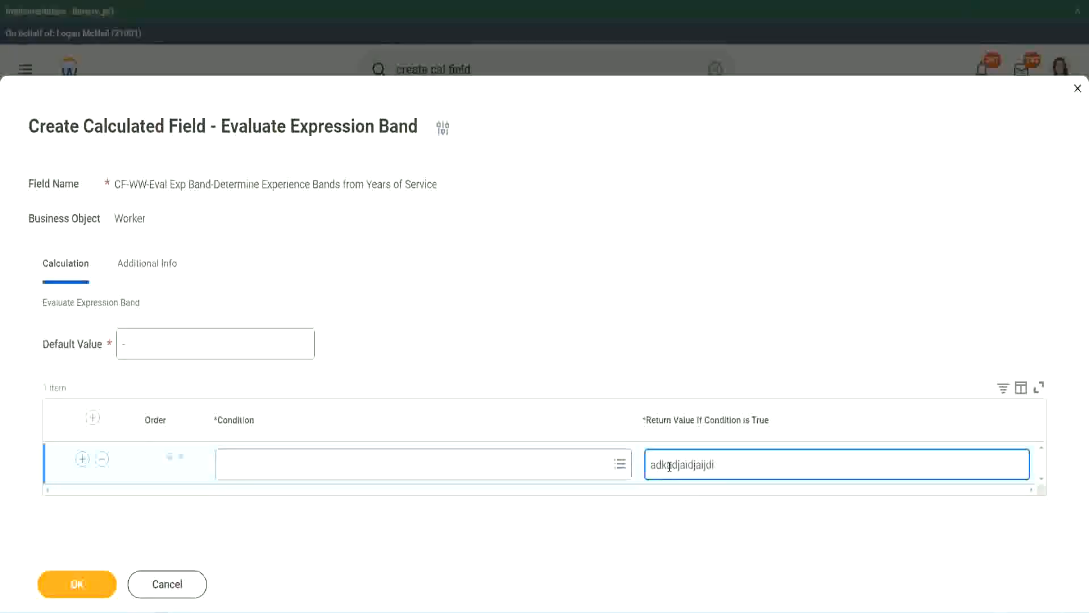
{"action": "type", "text": "djai"}
{"action": "key", "text": "BackSpace"}
{"action": "key", "text": "BackSpace"}
{"action": "key", "text": "BackSpace"}
{"action": "key", "text": "BackSpace"}
{"action": "key", "text": "BackSpace"}
{"action": "key", "text": "BackSpace"}
{"action": "key", "text": "BackSpace"}
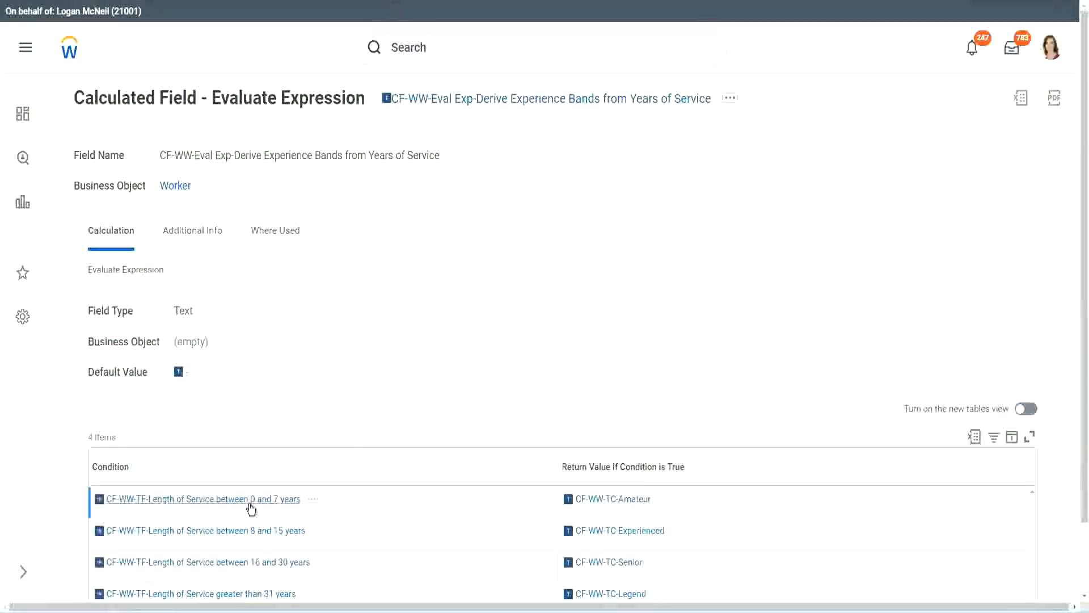
Copy "CF-WW-TF-Length of Service between 0 and 7 years" from the existing field into the first row's condition, with return value "Amateur".
{"action": "right_click", "coordinate": [251, 502]}
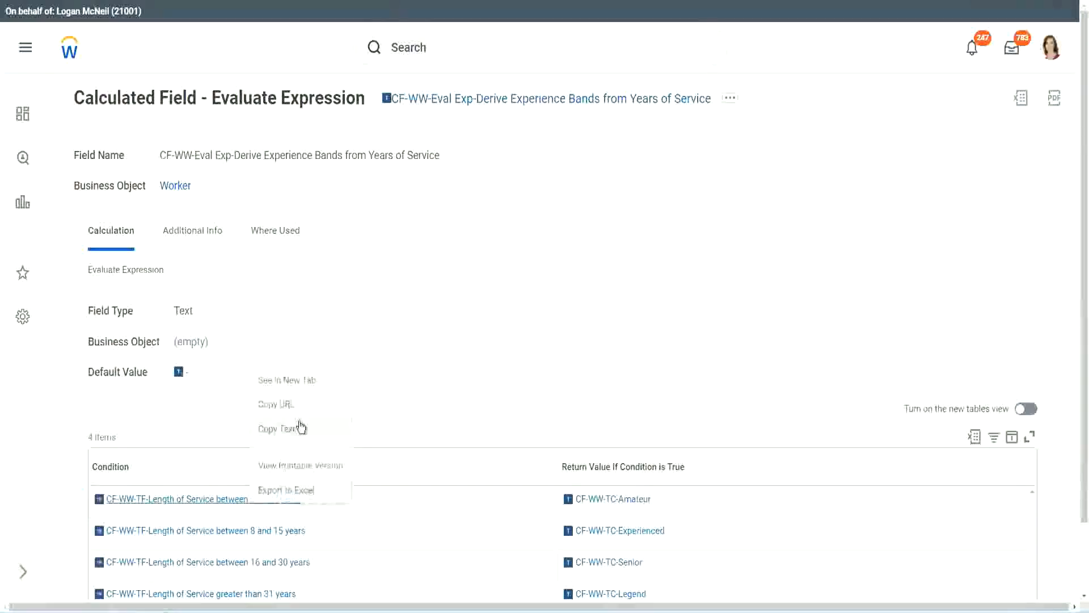
{"action": "left_click", "coordinate": [295, 428]}
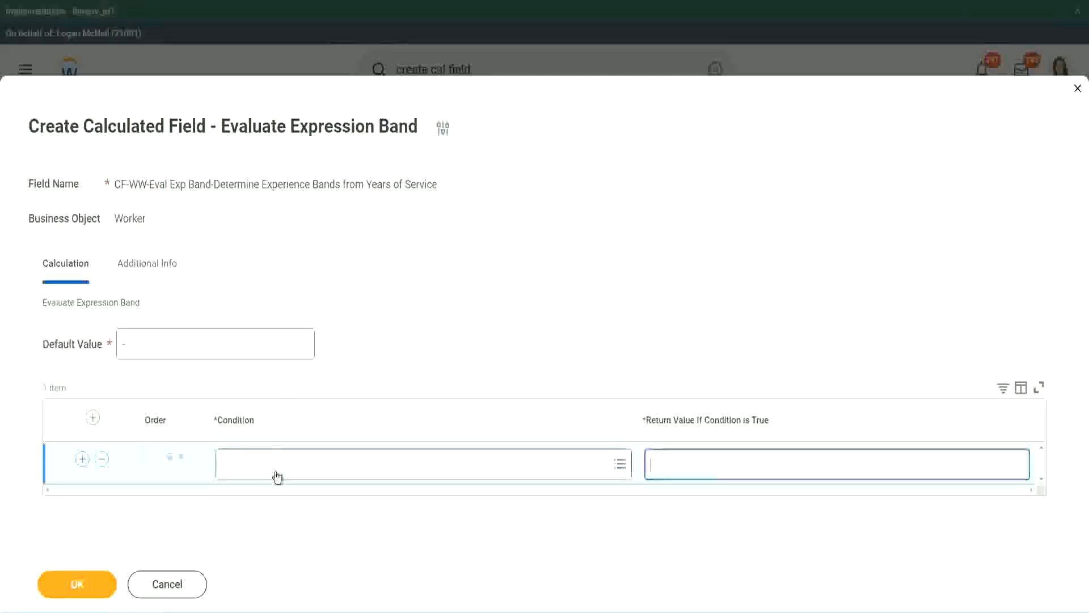
{"action": "left_click", "coordinate": [276, 472]}
{"action": "key", "text": "ctrl+v"}
{"action": "key", "text": "Return"}
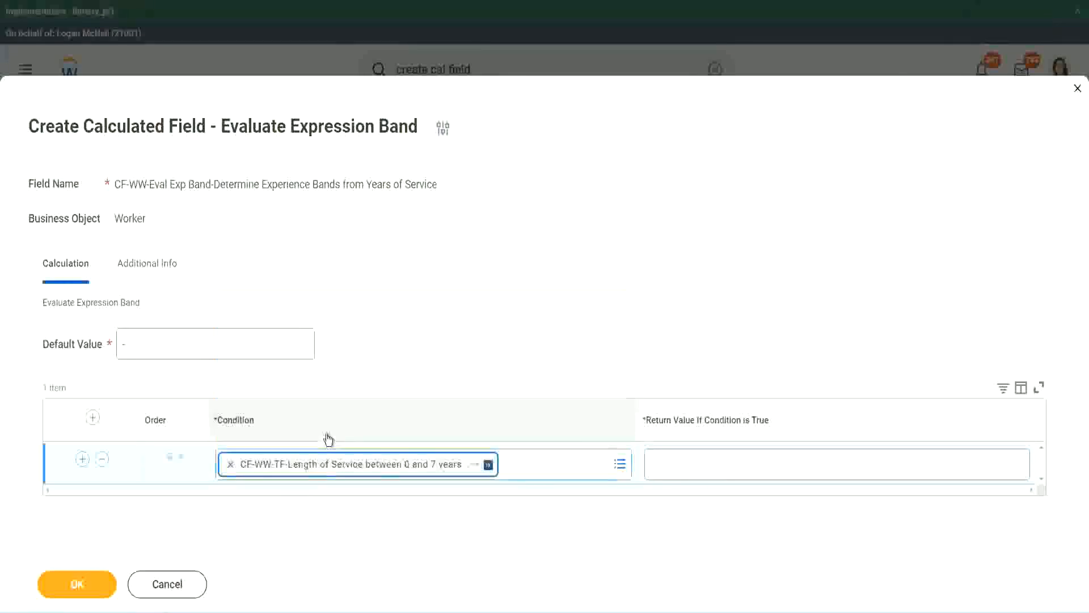
{"action": "left_click", "coordinate": [689, 454]}
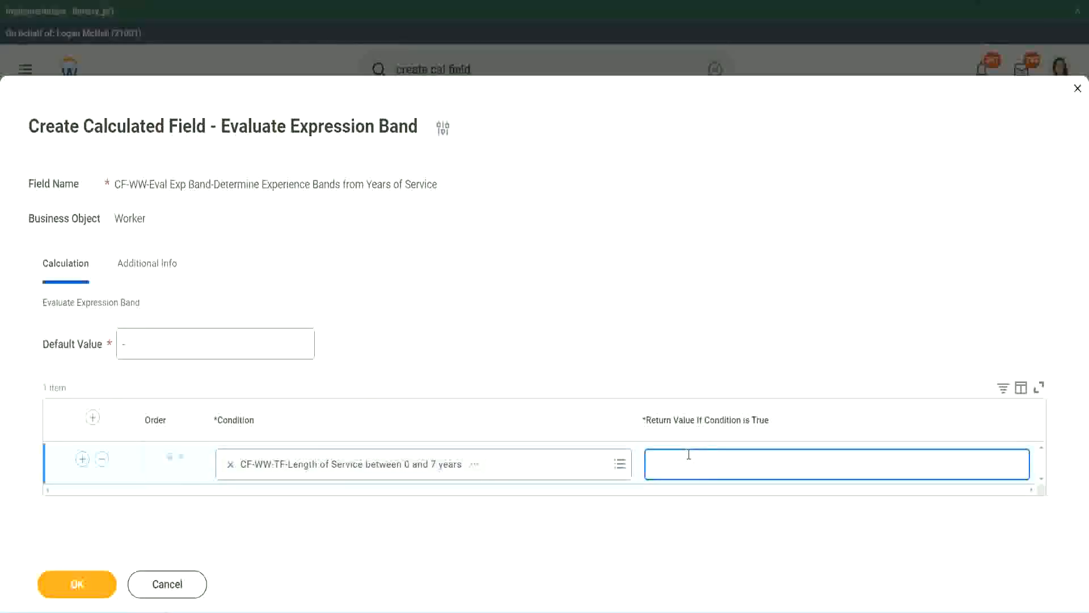
{"action": "type", "text": "Amateur"}
Add three more empty rows to the condition table.
{"action": "left_click", "coordinate": [82, 459]}
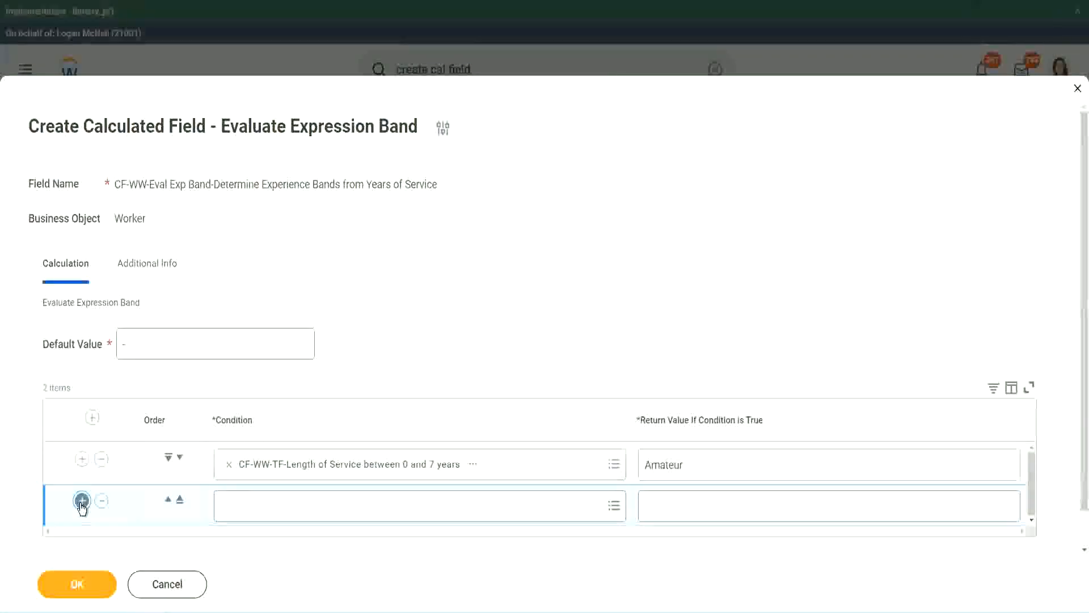
{"action": "left_click", "coordinate": [82, 501]}
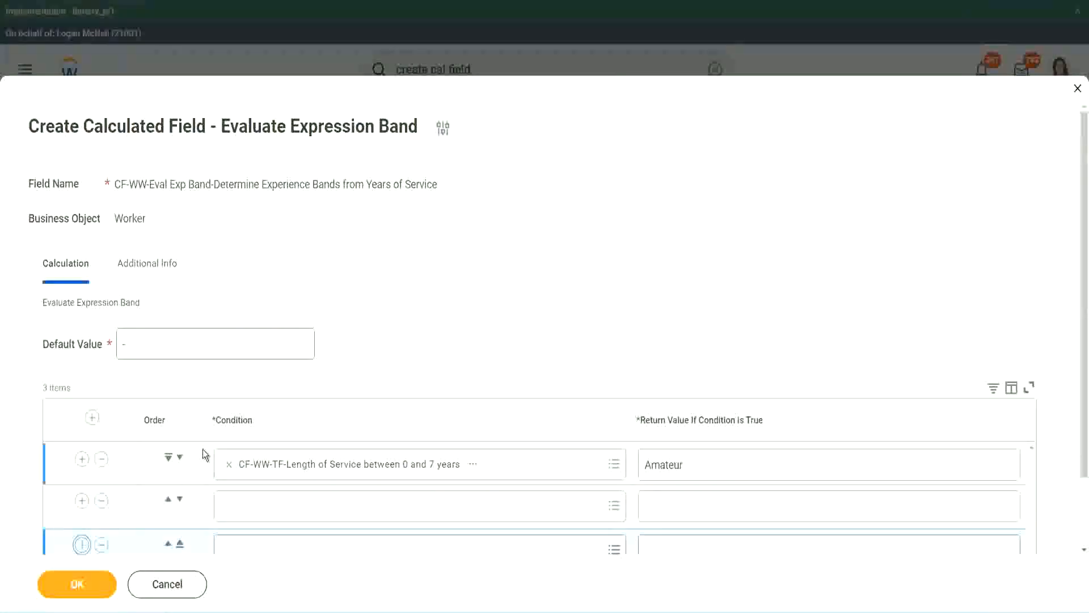
{"action": "left_click", "coordinate": [82, 461]}
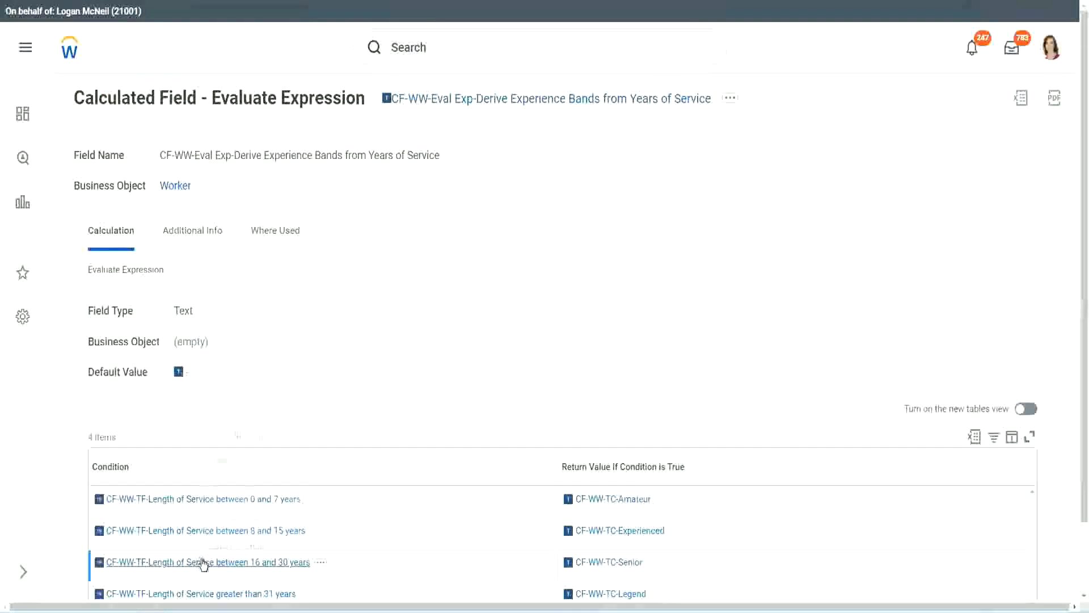
Copy "CF-WW-TF-Length of Service between 16 and 30 years" from the existing field into the second row's condition and move that row down one place.
{"action": "right_click", "coordinate": [202, 561]}
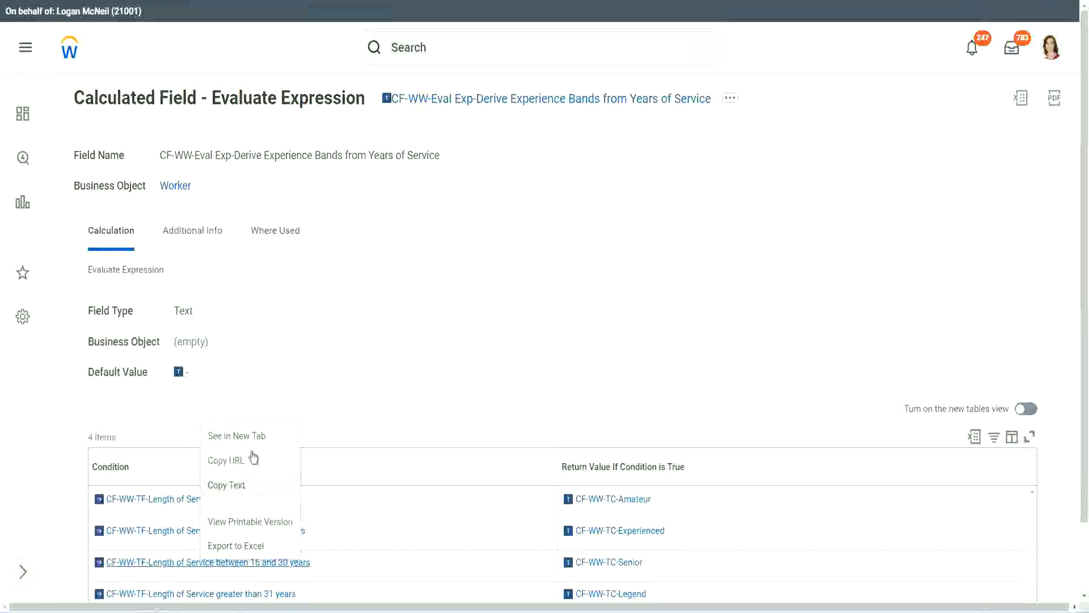
{"action": "left_click", "coordinate": [251, 460]}
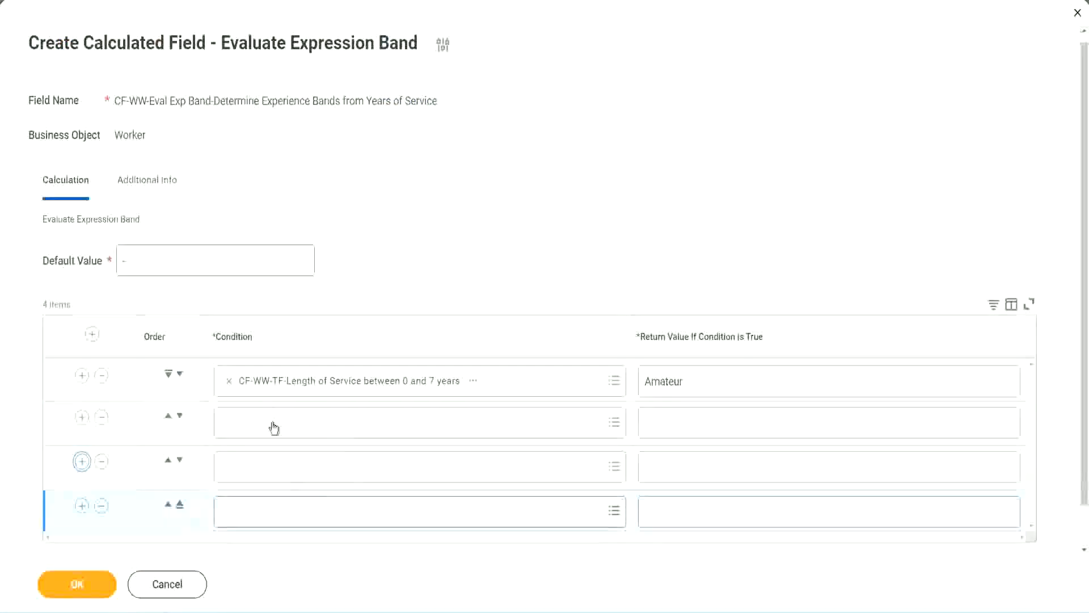
{"action": "left_click", "coordinate": [275, 420]}
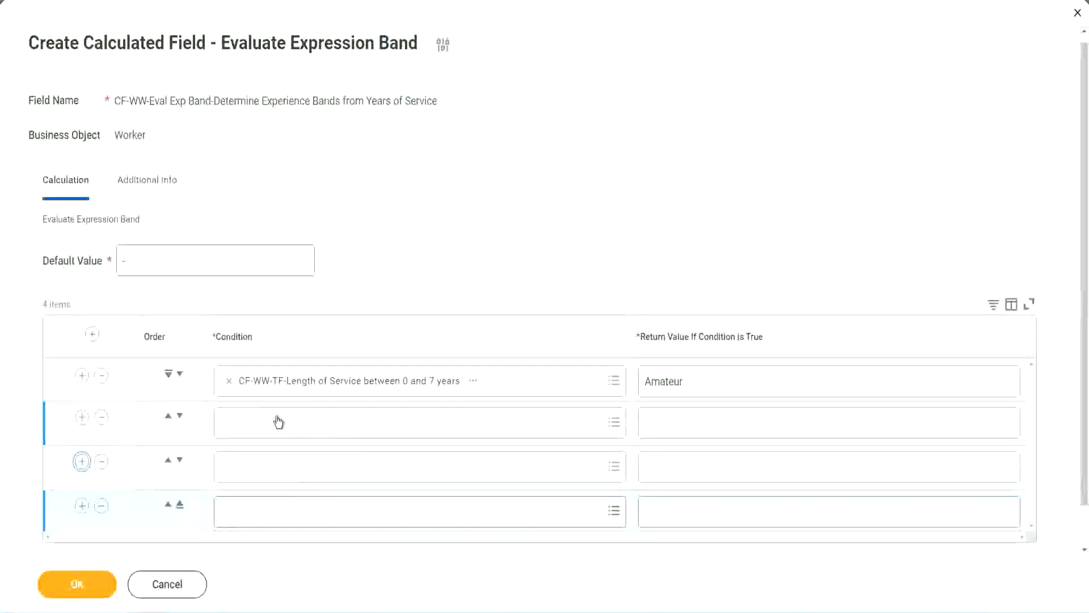
{"action": "key", "text": "ctrl+v"}
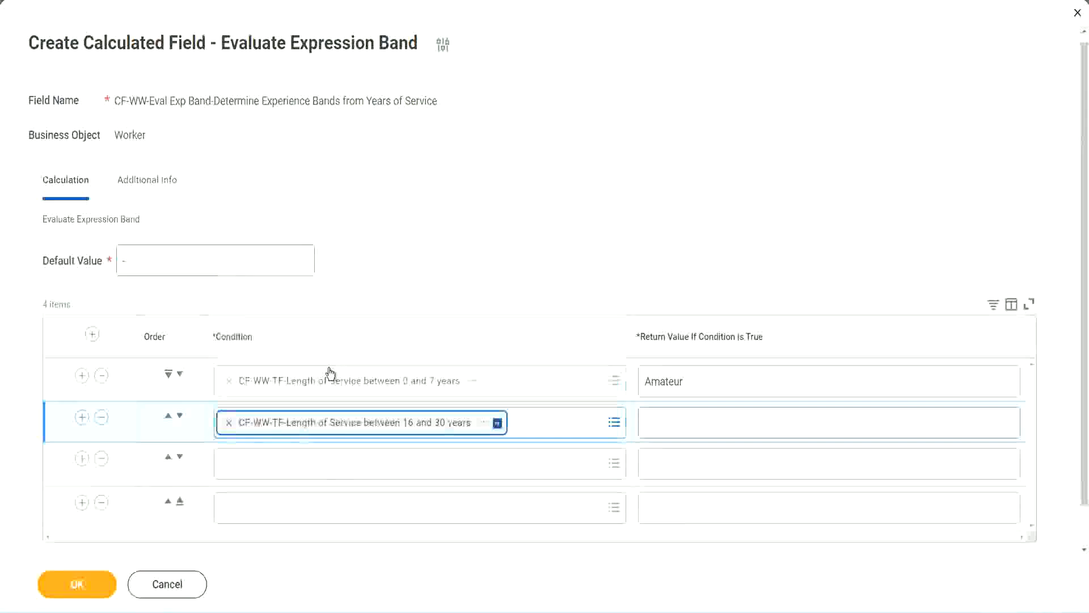
{"action": "left_click", "coordinate": [180, 416]}
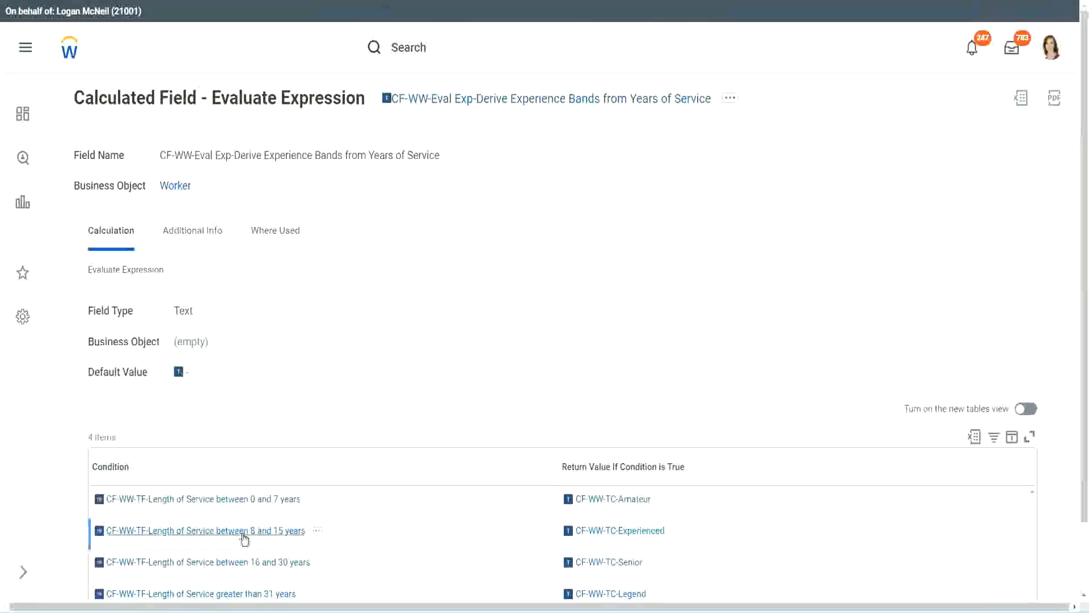
Copy "CF-WW-TF-Length of Service between 8 and 15 years" from the existing field into the empty second row's condition.
{"action": "right_click", "coordinate": [244, 537]}
{"action": "left_click", "coordinate": [277, 458]}
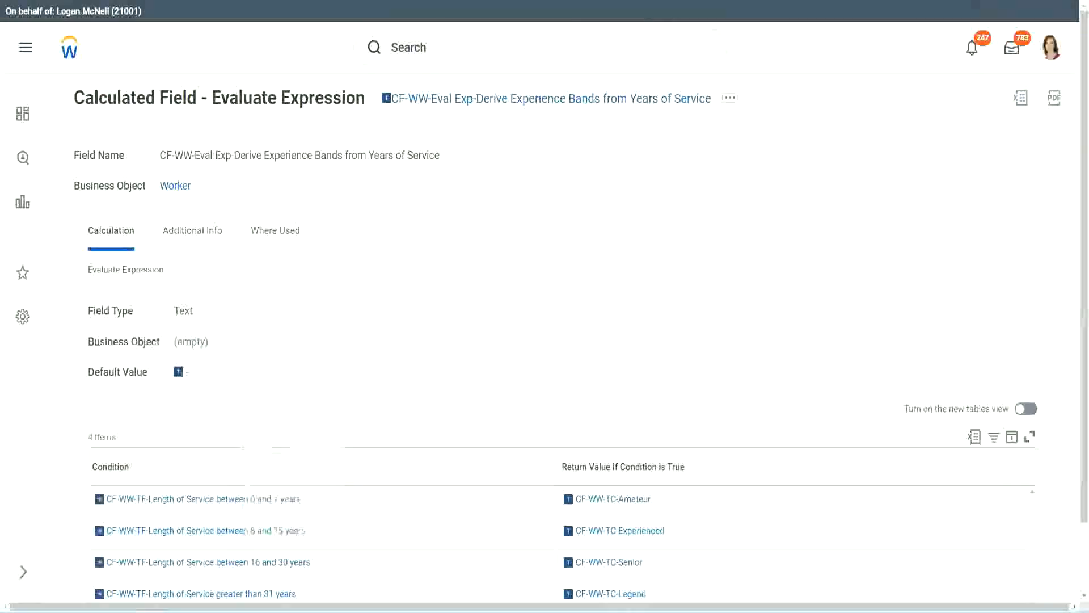
{"action": "key", "text": "alt+Tab"}
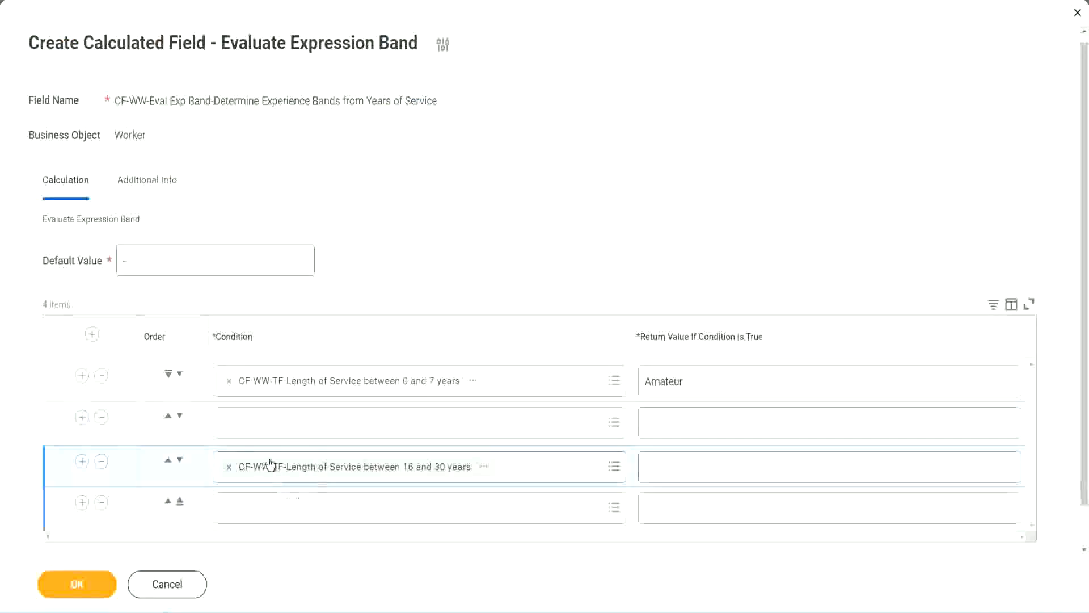
{"action": "left_click", "coordinate": [273, 435]}
{"action": "key", "text": "ctrl+v"}
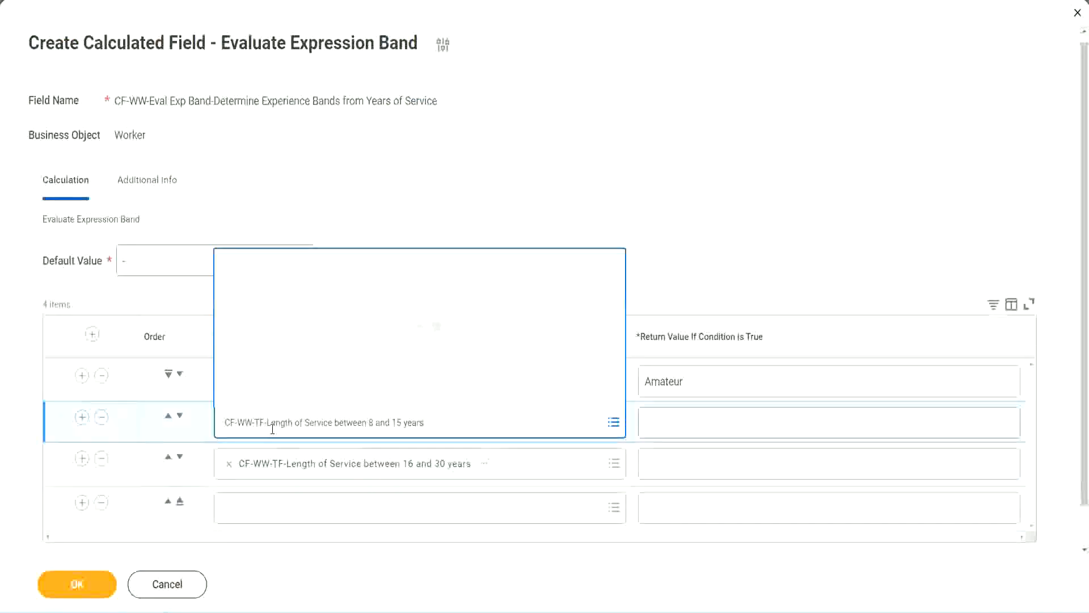
{"action": "key", "text": "Return"}
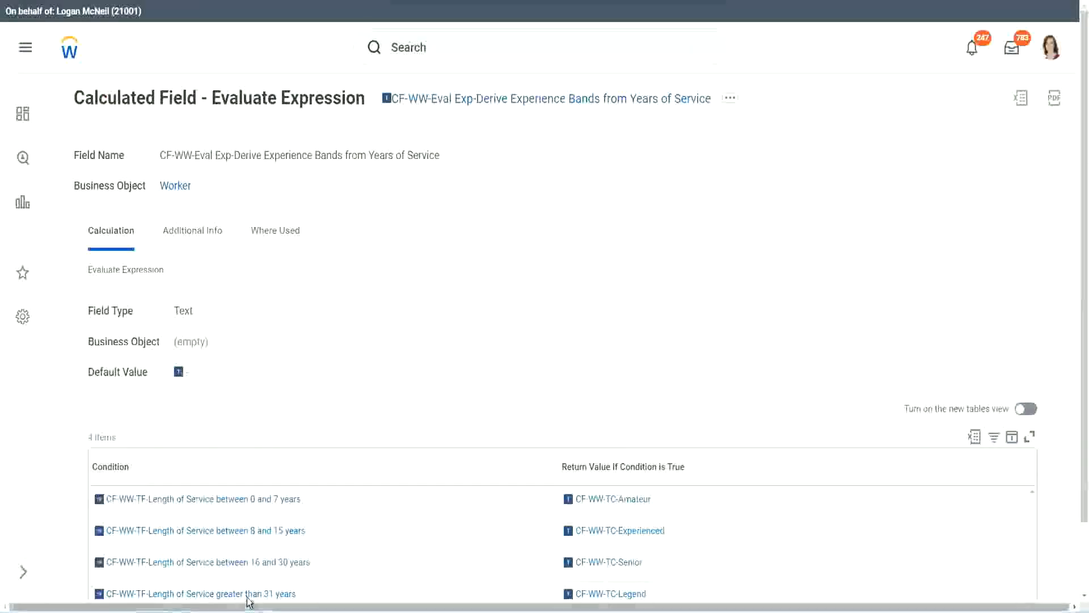
Copy "CF-WW-TF-Length of Service greater than 31 years" from the existing field into the last row's condition, with return value "Legend".
{"action": "right_click", "coordinate": [249, 600]}
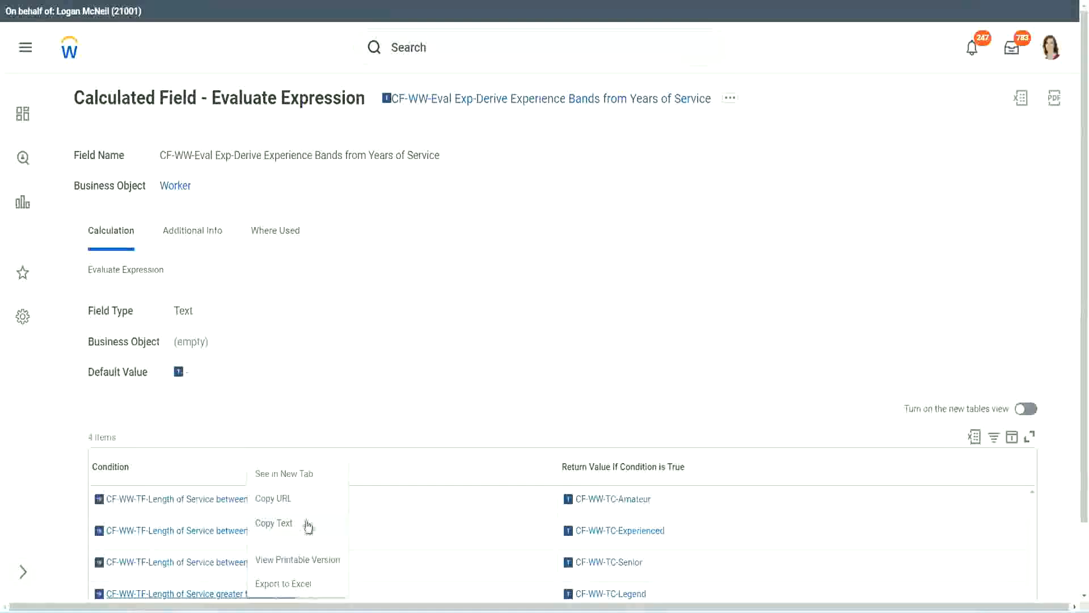
{"action": "left_click", "coordinate": [311, 528]}
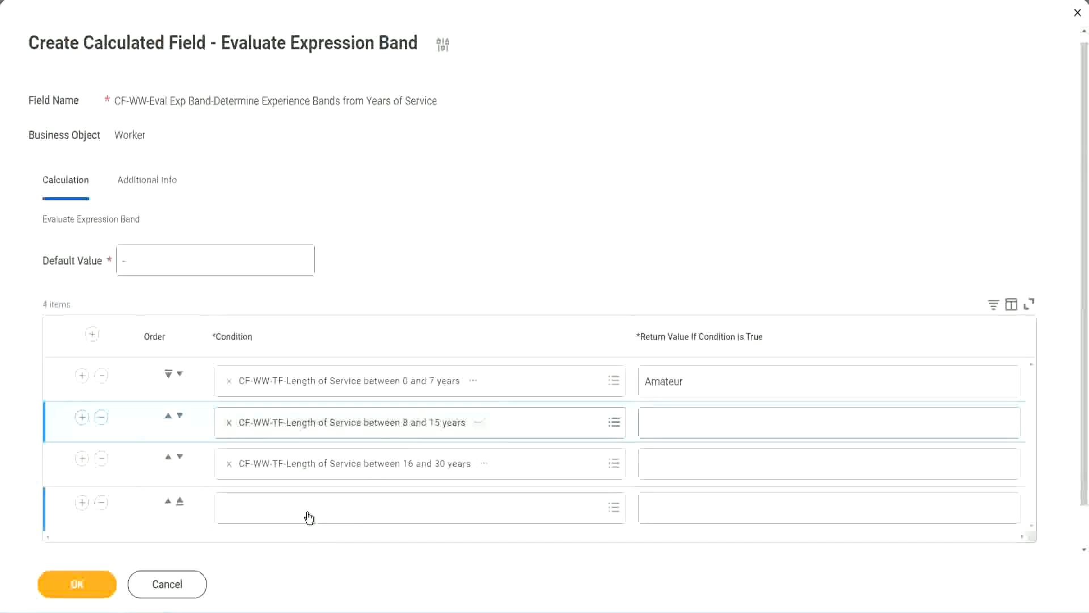
{"action": "left_click", "coordinate": [310, 517]}
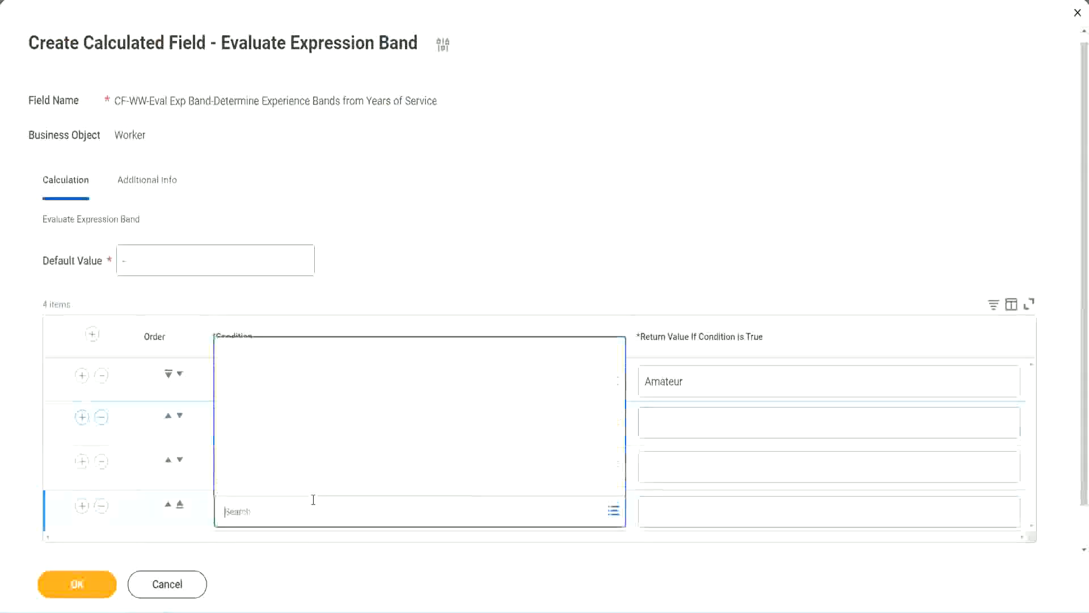
{"action": "key", "text": "ctrl+v"}
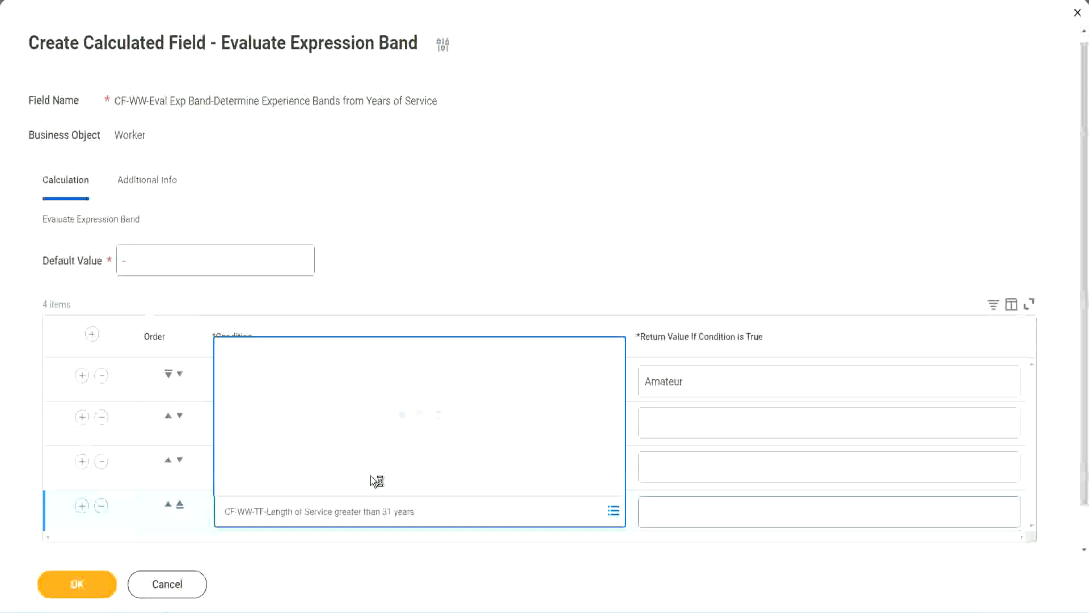
{"action": "left_click", "coordinate": [716, 510]}
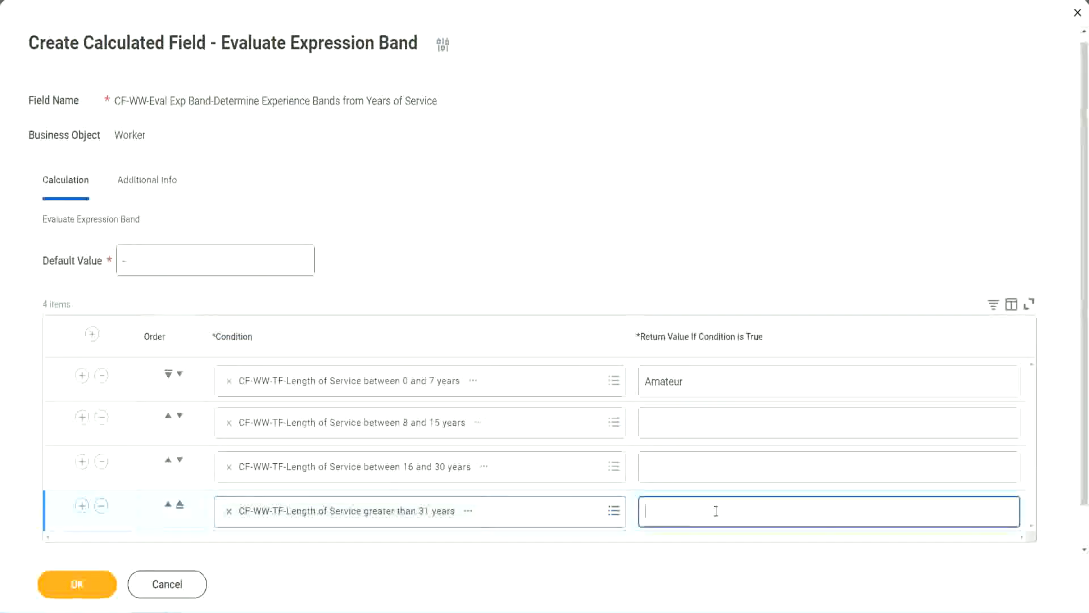
{"action": "type", "text": "Le"}
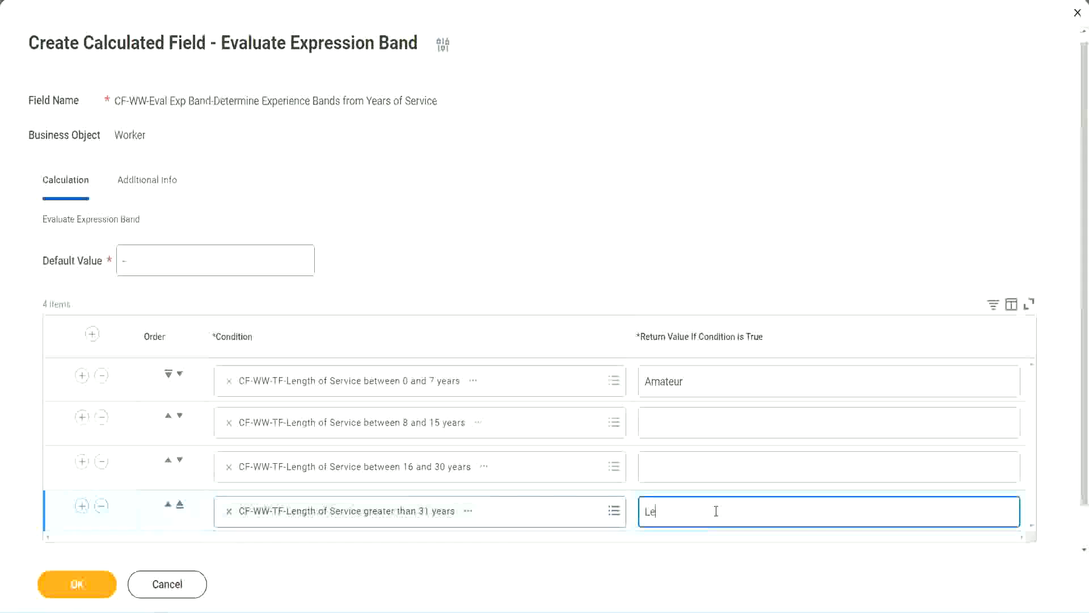
{"action": "type", "text": "gend"}
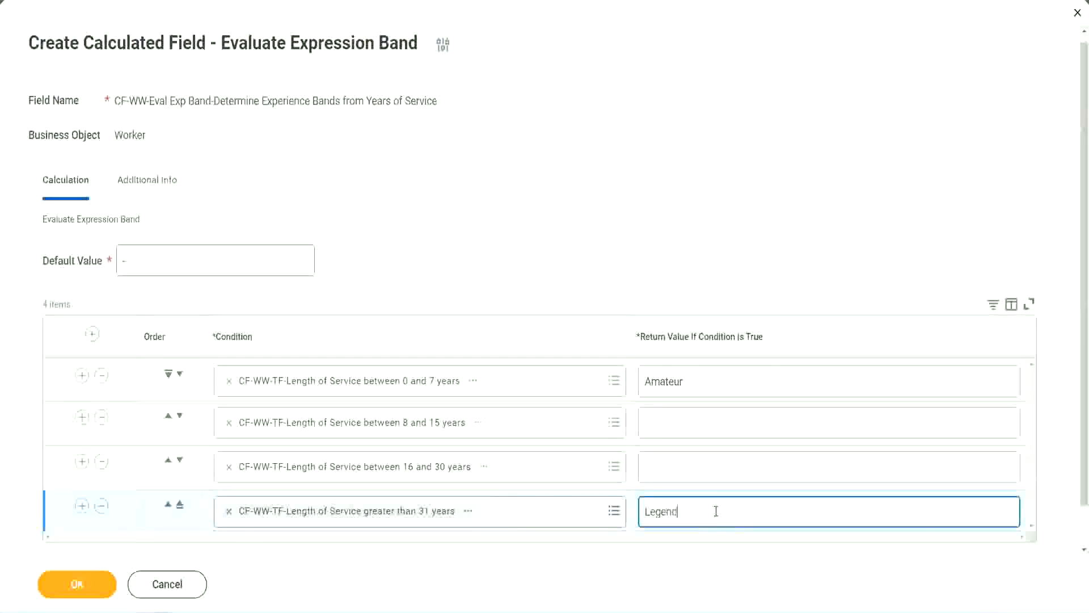
Set the return values to "Senior" for 16 to 30 years and "Experienced" for 8 to 15 years, and save the calculated field.
{"action": "left_click", "coordinate": [670, 466]}
{"action": "type", "text": "Senior"}
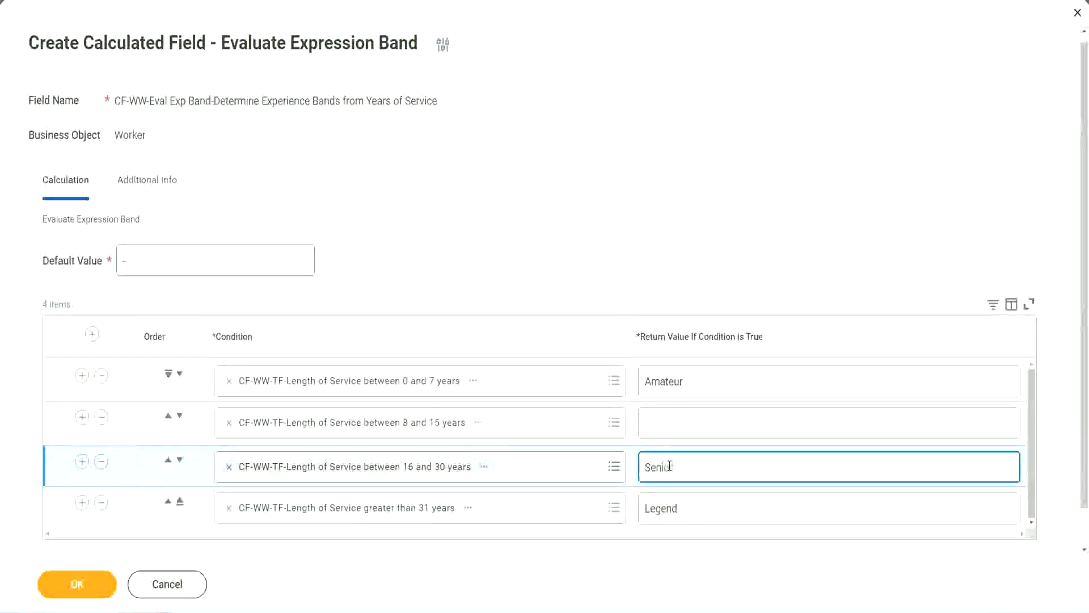
{"action": "left_click", "coordinate": [687, 424]}
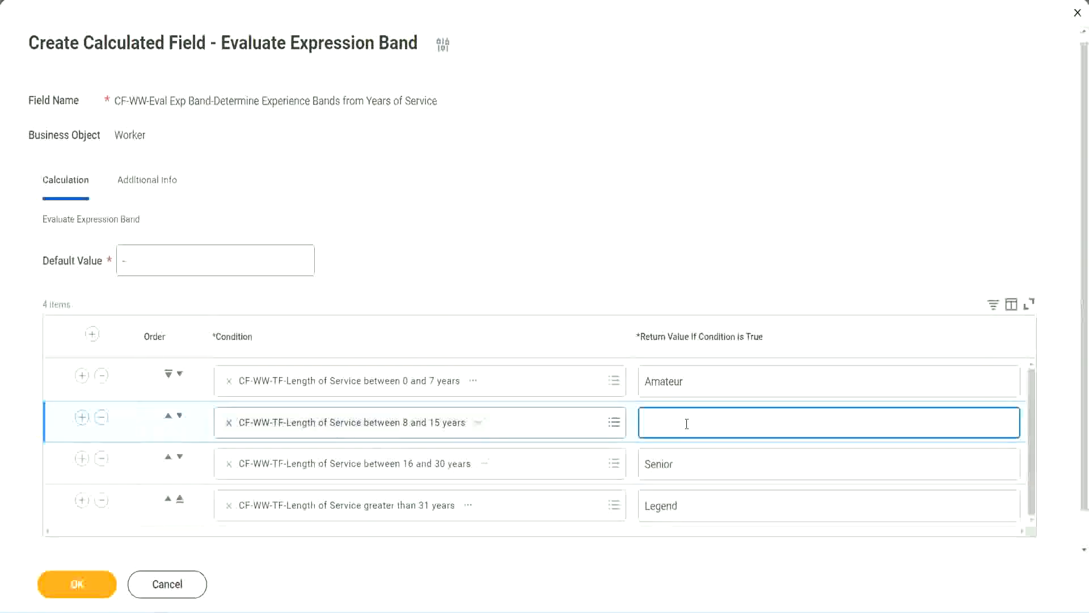
{"action": "type", "text": "Experienced"}
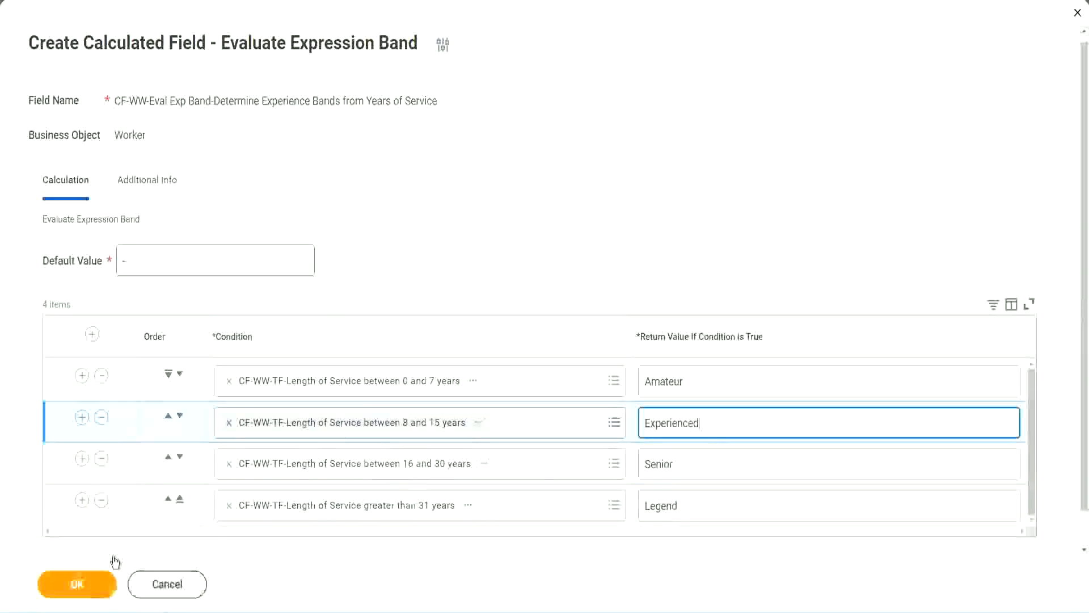
{"action": "left_click", "coordinate": [108, 574]}
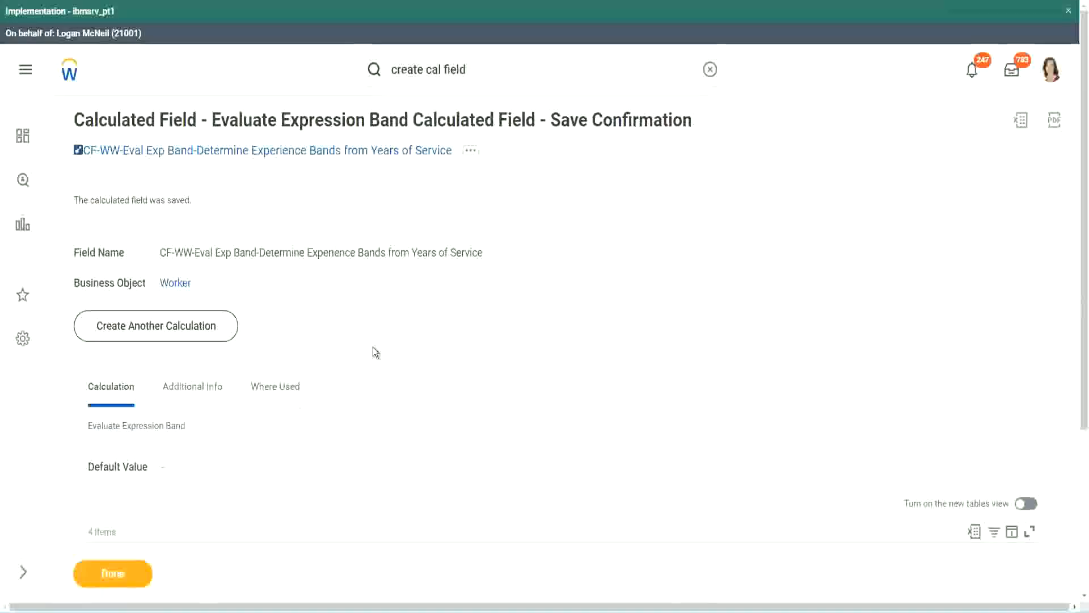
Review the saved field's return value for each length-of-service condition and copy the calculated field's name.
{"action": "scroll", "coordinate": [373, 346], "scroll_direction": "down", "scroll_amount": 3}
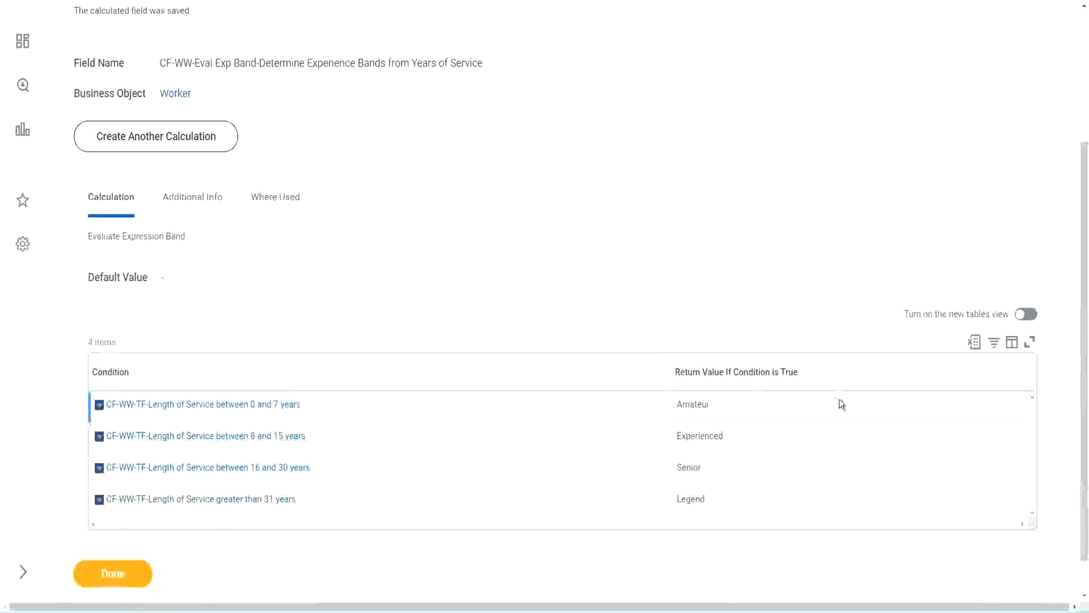
{"action": "double_click", "coordinate": [699, 404]}
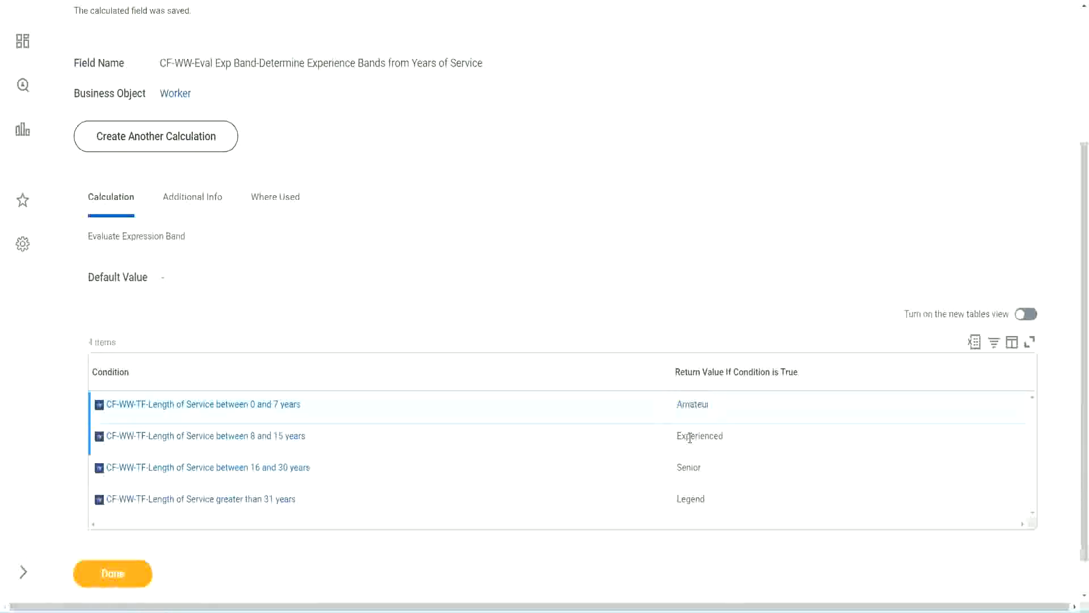
{"action": "double_click", "coordinate": [689, 437]}
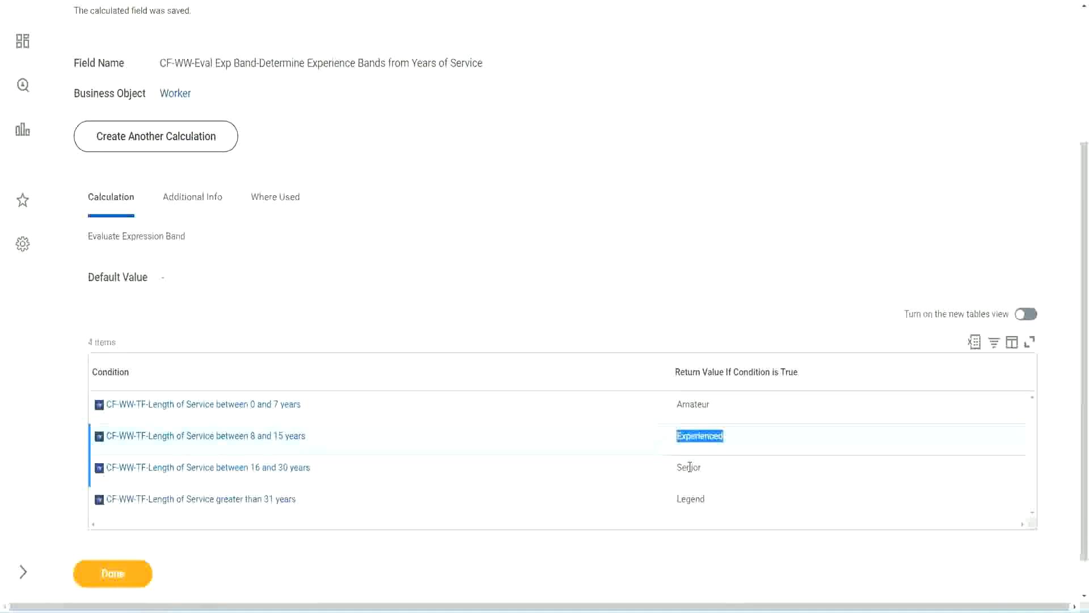
{"action": "double_click", "coordinate": [689, 467]}
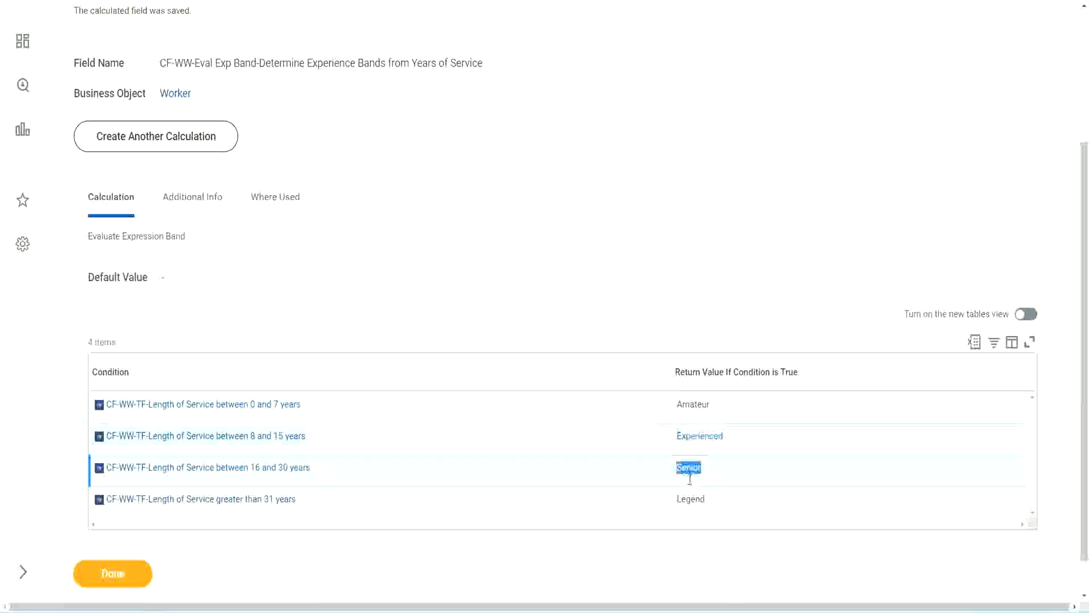
{"action": "left_click", "coordinate": [692, 497]}
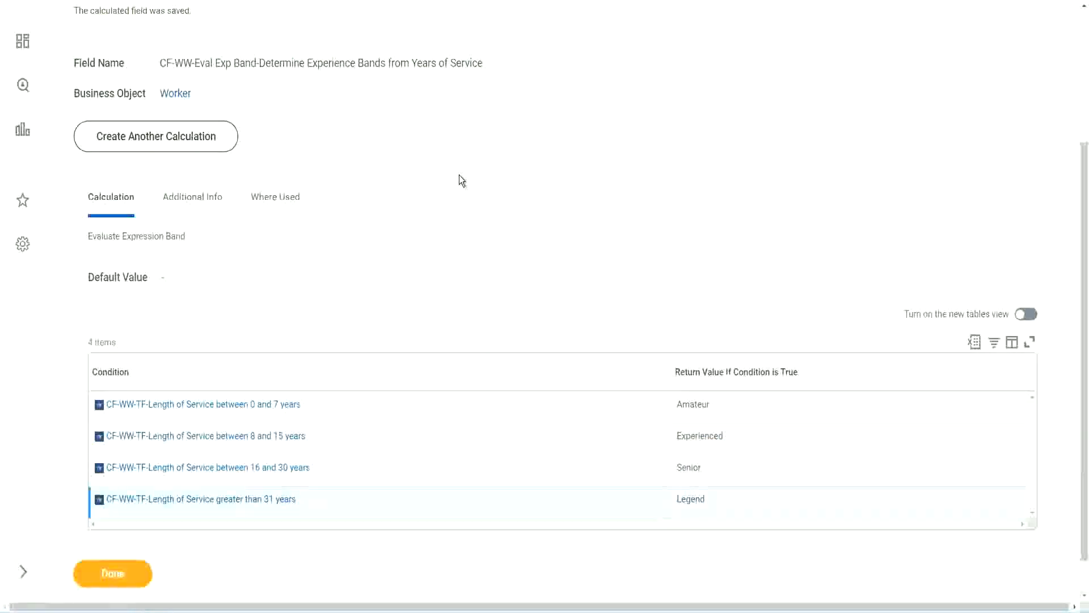
{"action": "scroll", "coordinate": [463, 180], "scroll_direction": "up", "scroll_amount": 4}
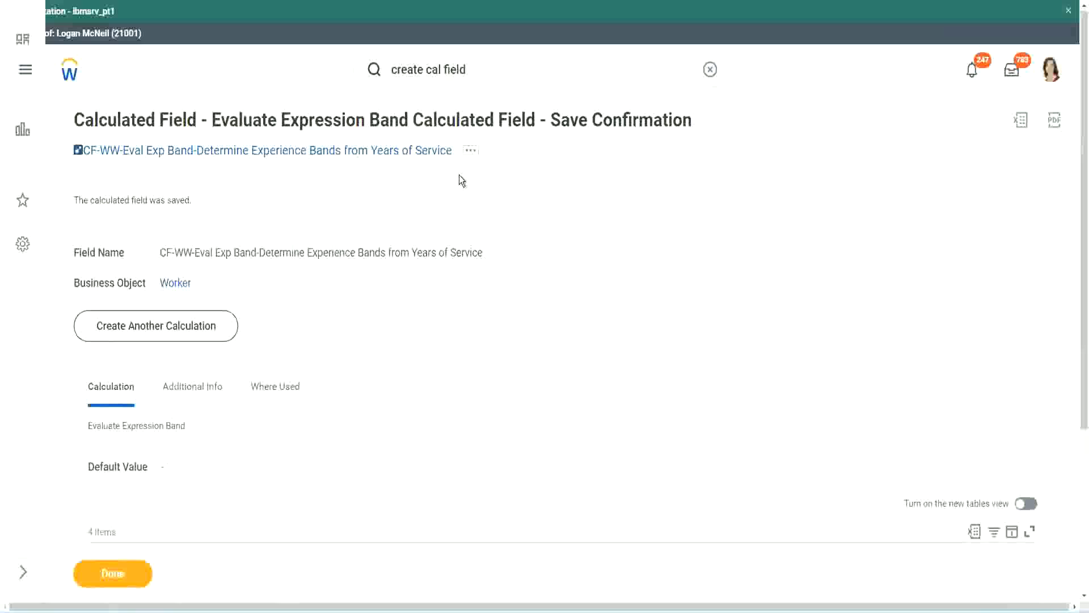
{"action": "right_click", "coordinate": [357, 156]}
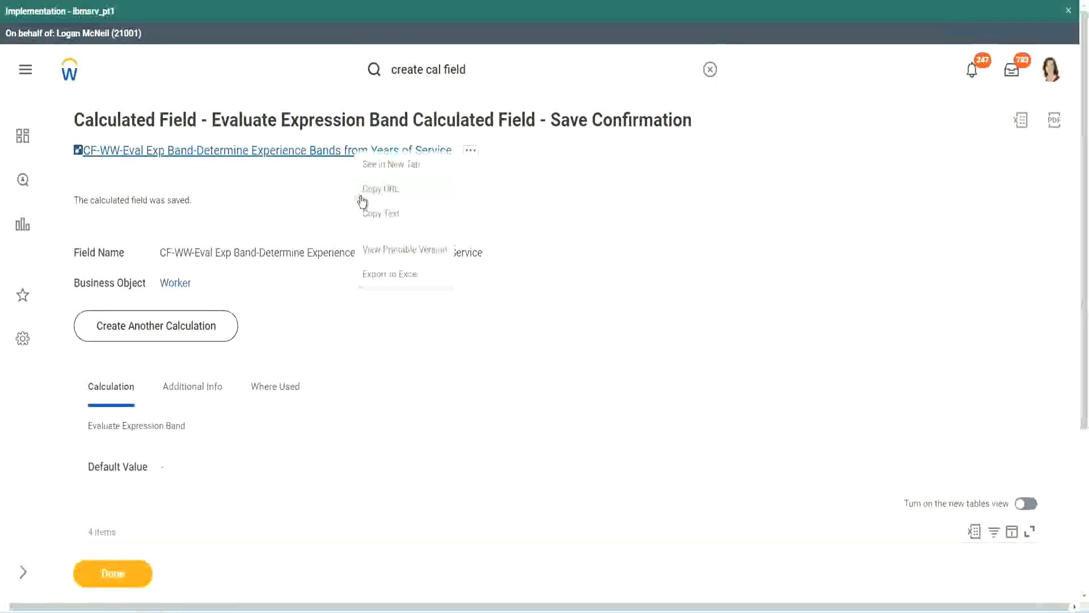
{"action": "left_click", "coordinate": [377, 214]}
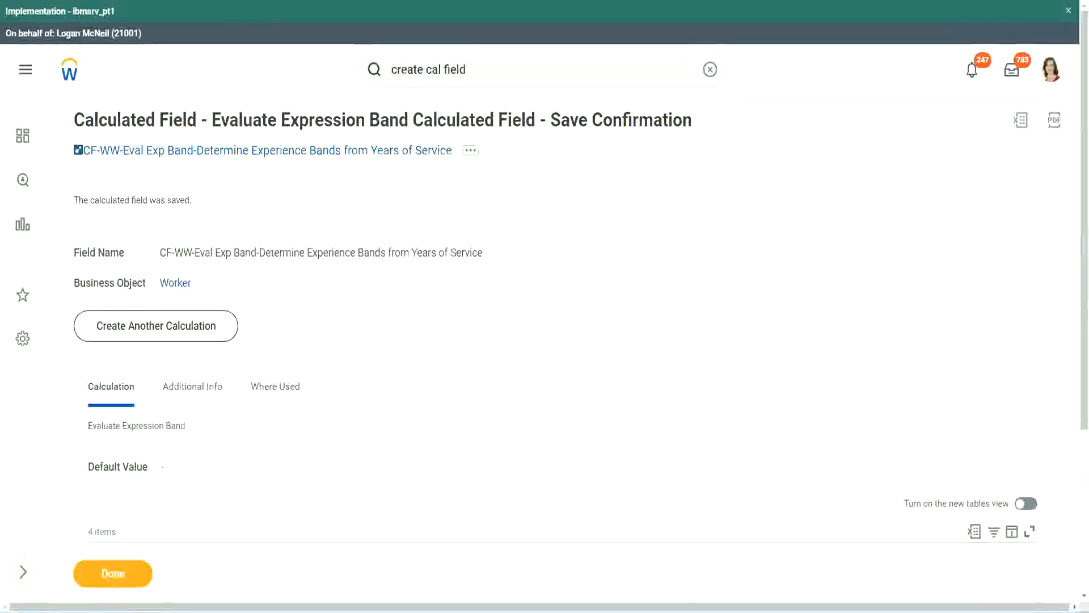
{"action": "scroll", "coordinate": [359, 439], "scroll_direction": "down", "scroll_amount": 2}
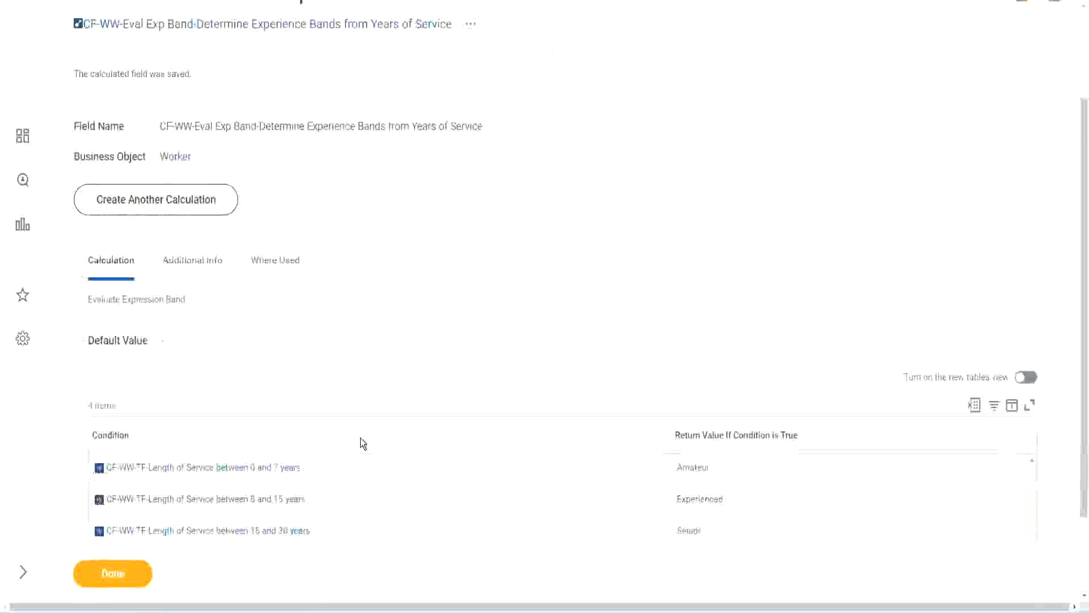
{"action": "scroll", "coordinate": [364, 443], "scroll_direction": "down", "scroll_amount": 1}
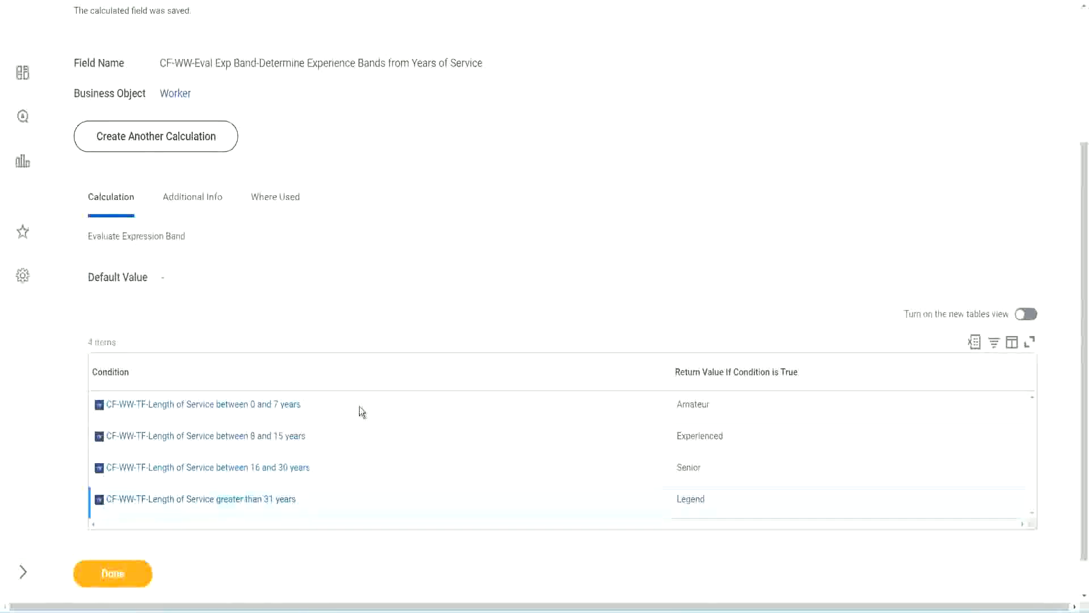
{"action": "scroll", "coordinate": [363, 404], "scroll_direction": "down", "scroll_amount": 1}
{"action": "scroll", "coordinate": [380, 253], "scroll_direction": "up", "scroll_amount": 2}
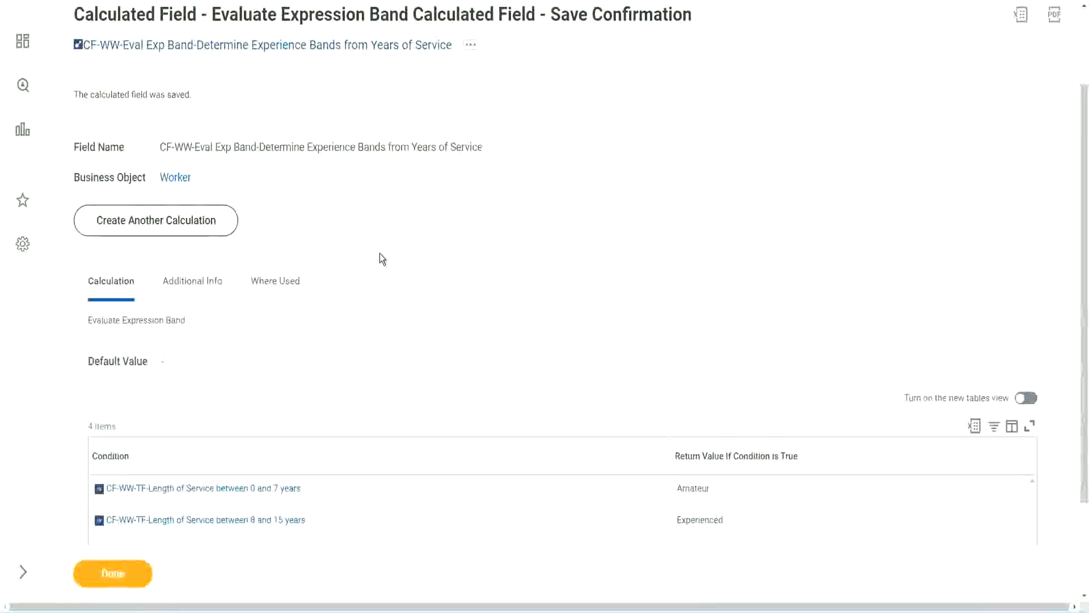
{"action": "scroll", "coordinate": [379, 253], "scroll_direction": "down", "scroll_amount": 2}
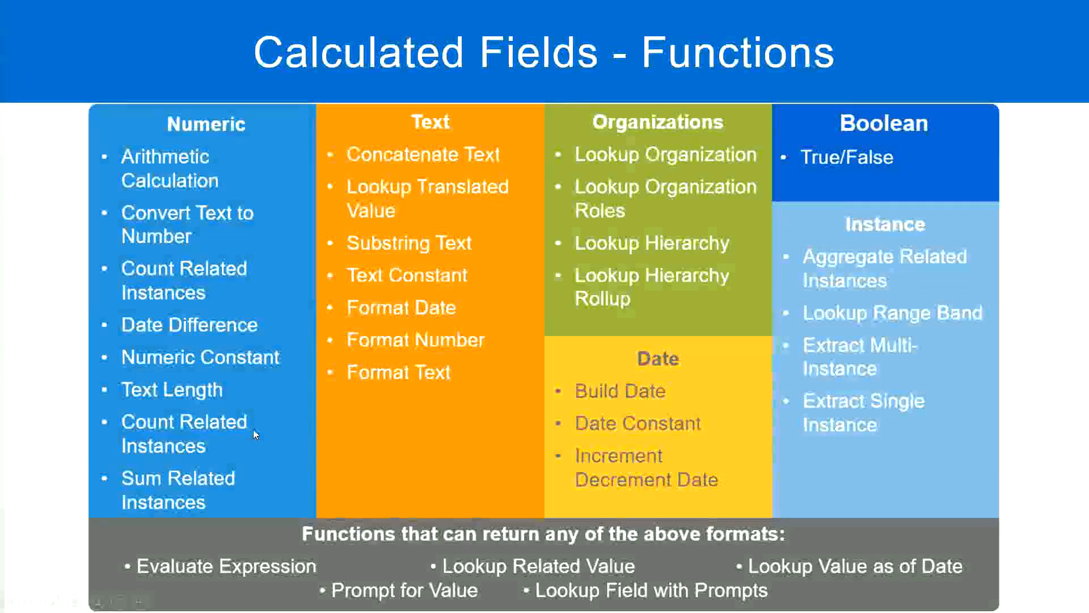
{"action": "key", "text": "alt+Tab"}
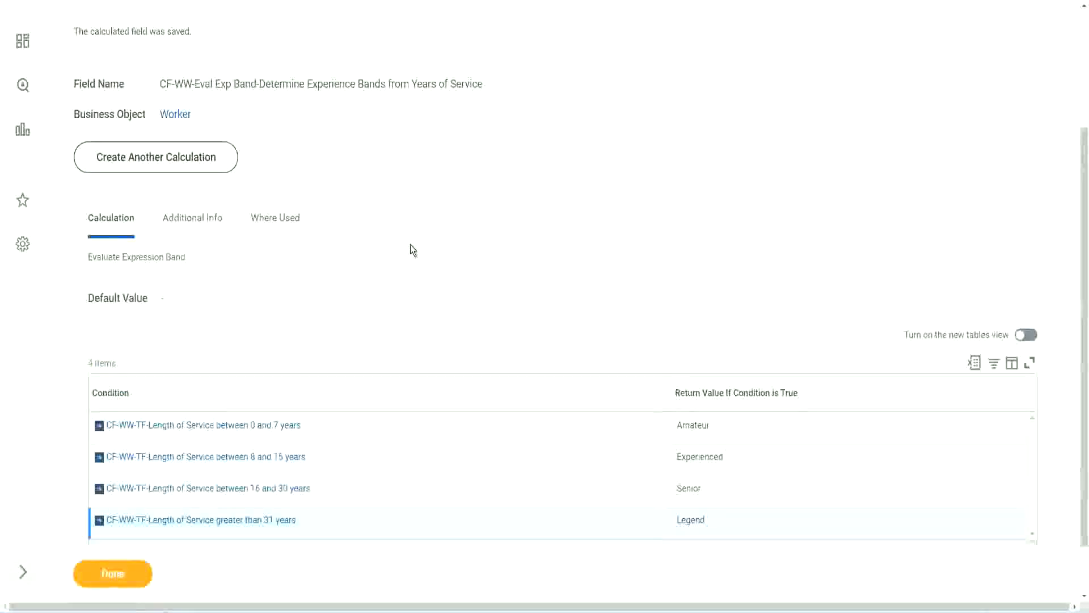
{"action": "scroll", "coordinate": [410, 244], "scroll_direction": "down", "scroll_amount": 1}
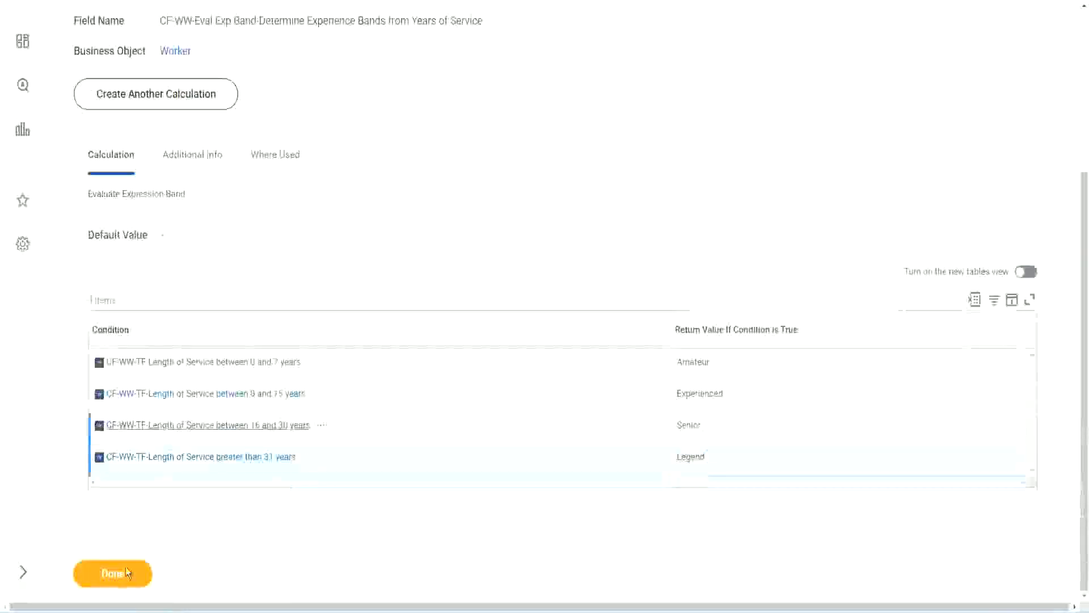
Close the calculated field's save confirmation and open the custom report "WW Employee Details" for editing.
{"action": "left_click", "coordinate": [126, 571]}
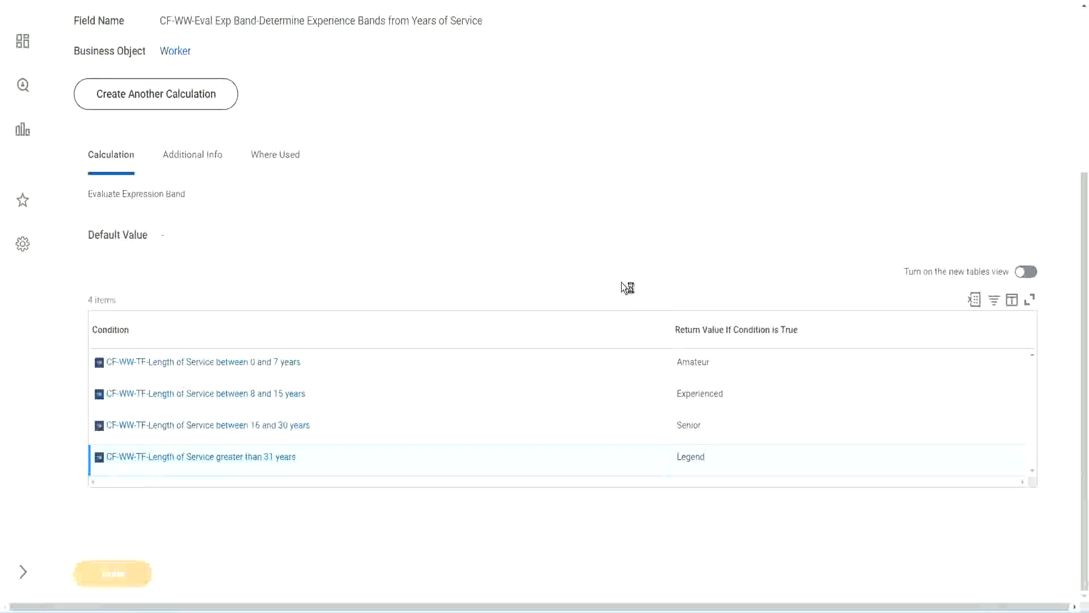
{"action": "scroll", "coordinate": [488, 253], "scroll_direction": "down", "scroll_amount": 3}
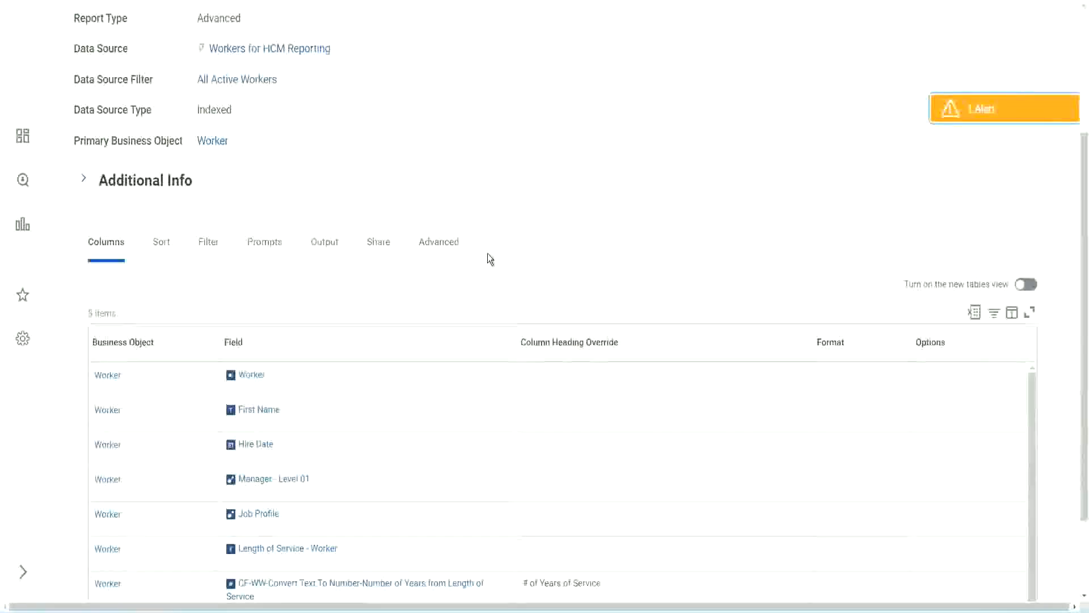
{"action": "scroll", "coordinate": [487, 253], "scroll_direction": "up", "scroll_amount": 3}
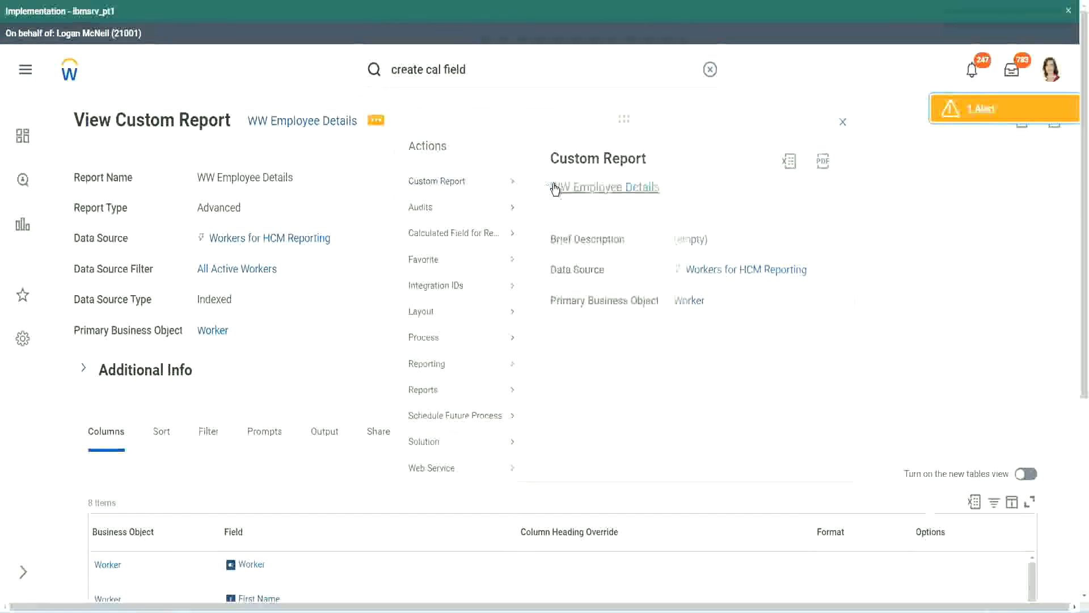
{"action": "left_click", "coordinate": [554, 184]}
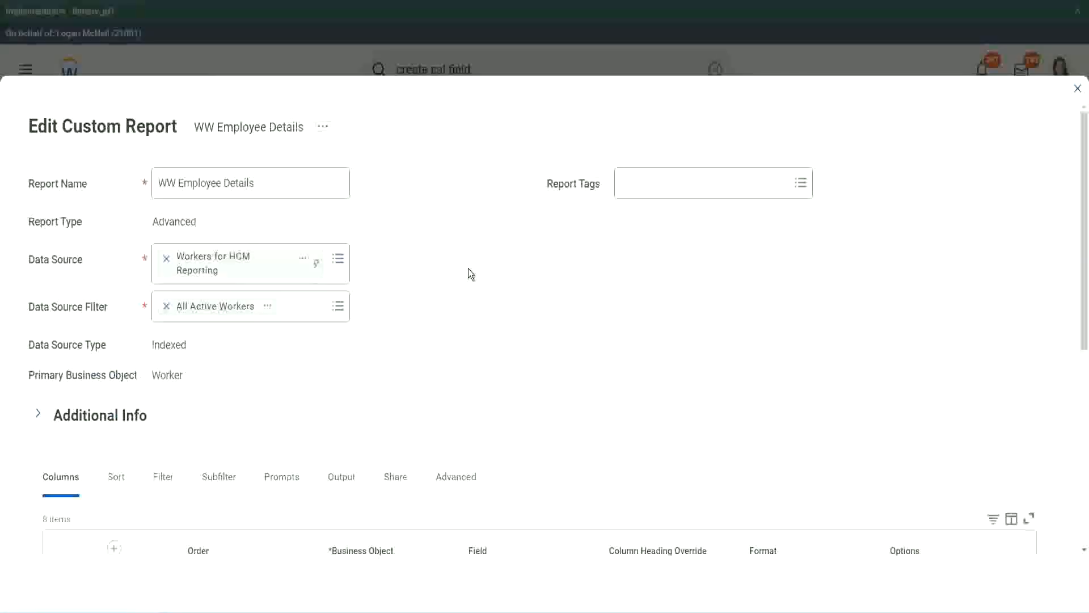
Add a new Worker row below the "Experience Bands" row in the report's columns.
{"action": "scroll", "coordinate": [468, 268], "scroll_direction": "down", "scroll_amount": 8}
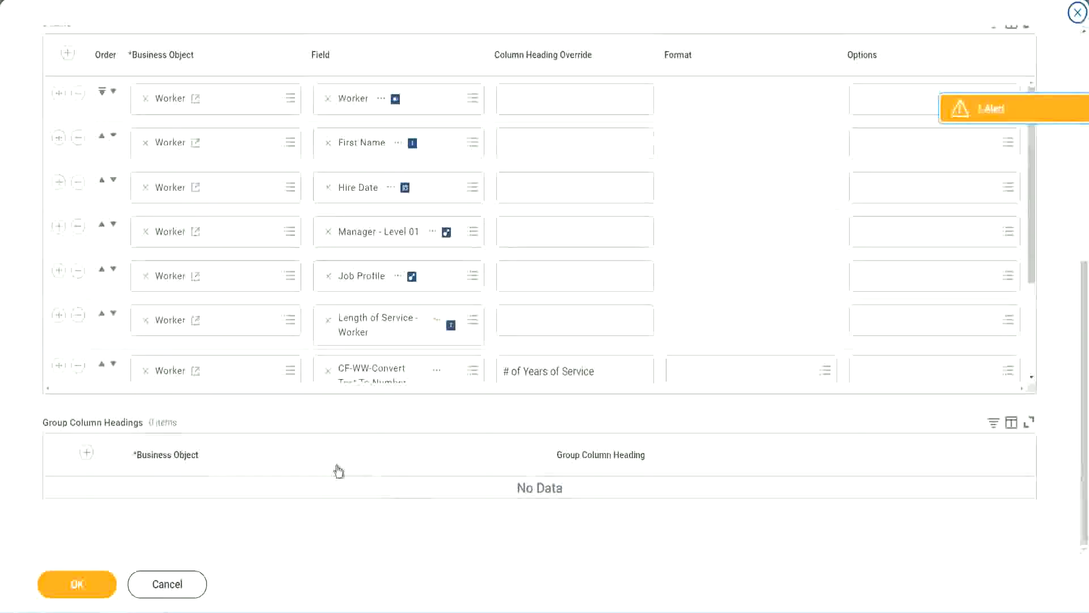
{"action": "scroll", "coordinate": [192, 312], "scroll_direction": "down", "scroll_amount": 3}
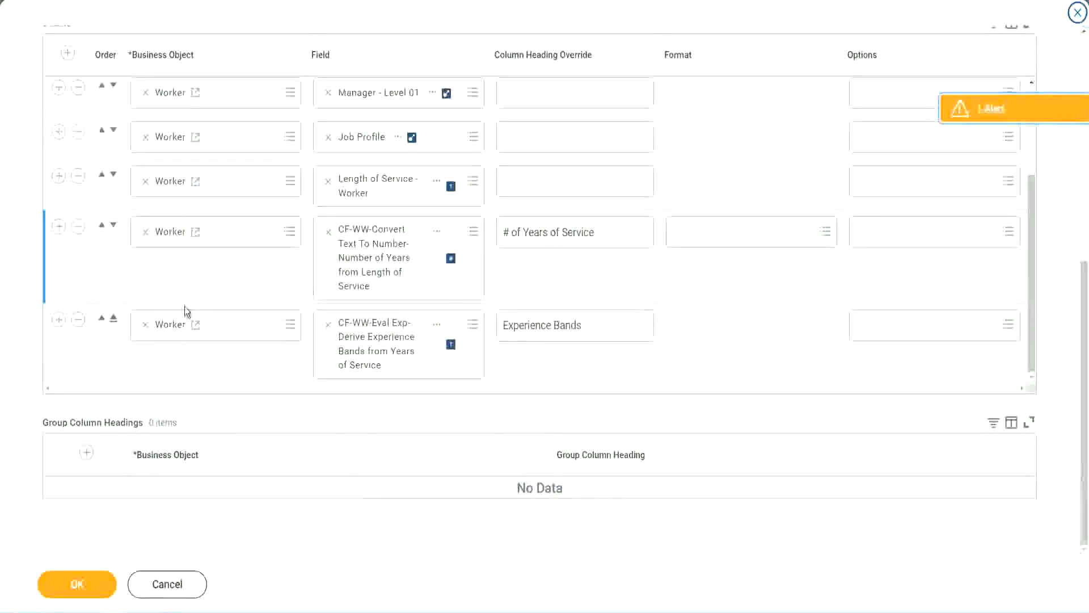
{"action": "left_click", "coordinate": [59, 320]}
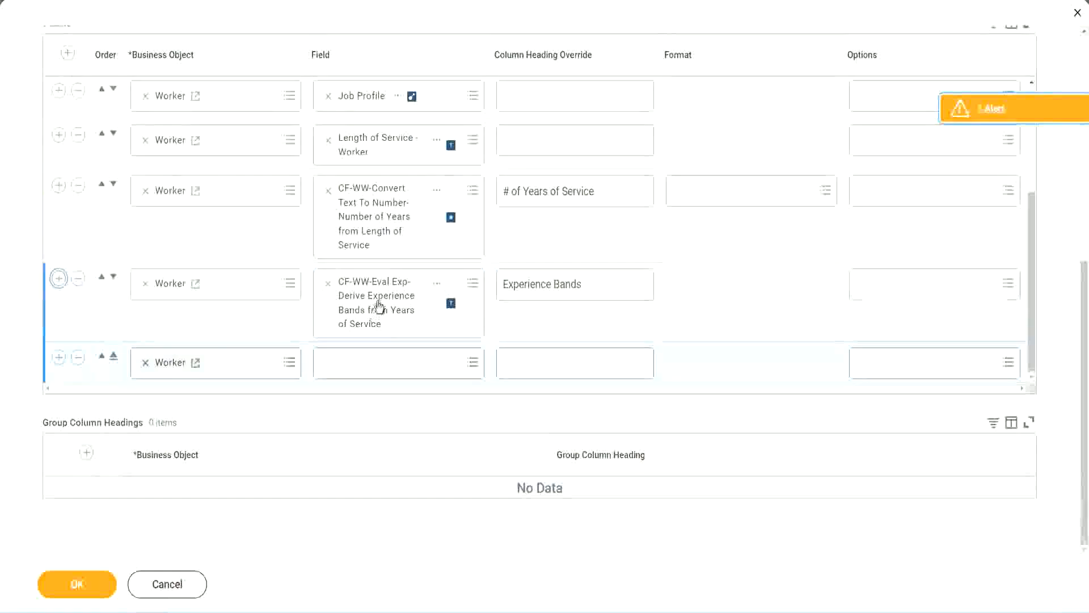
Search for "CF-WW-Eval Exp Band" and set the new Worker row's field to CF-WW-Eval Exp Band-Determine Experience Bands from Years of Service.
{"action": "right_click", "coordinate": [377, 310]}
{"action": "left_click", "coordinate": [410, 366]}
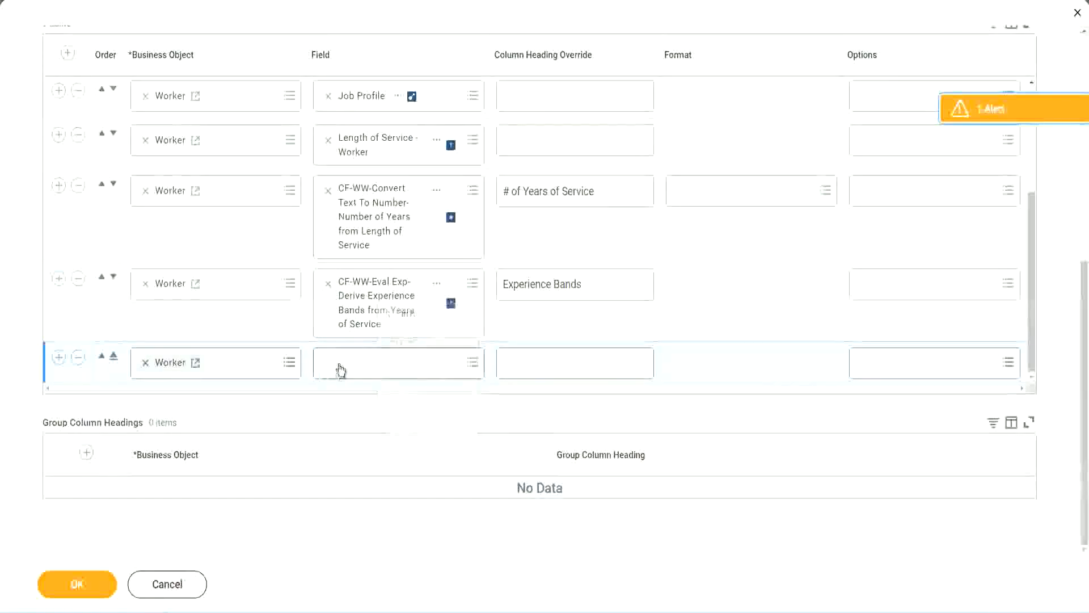
{"action": "left_click", "coordinate": [408, 369]}
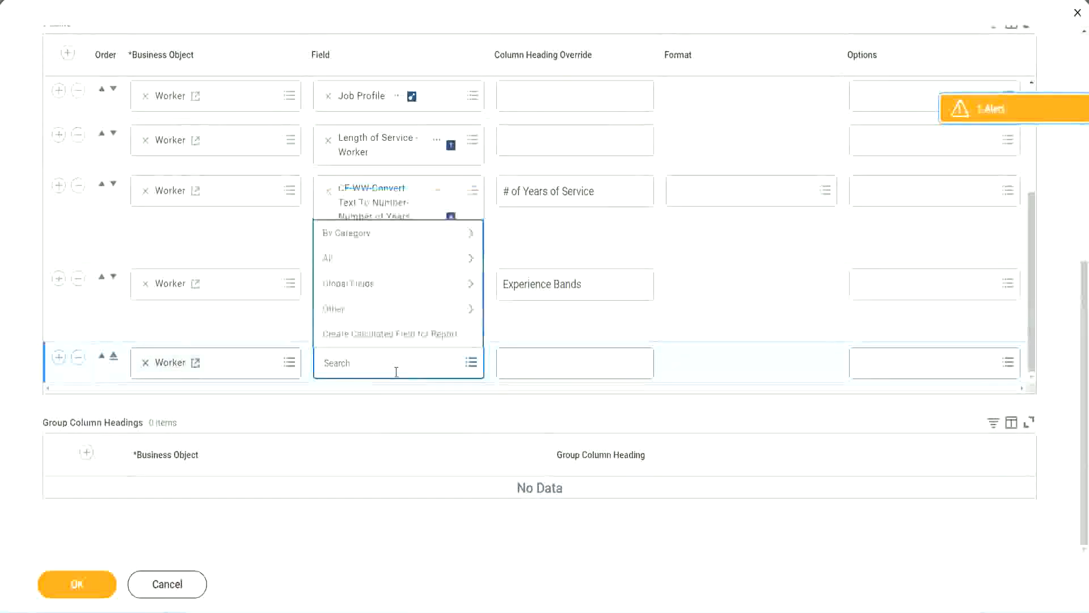
{"action": "key", "text": "ctrl+v"}
{"action": "key", "text": "Return"}
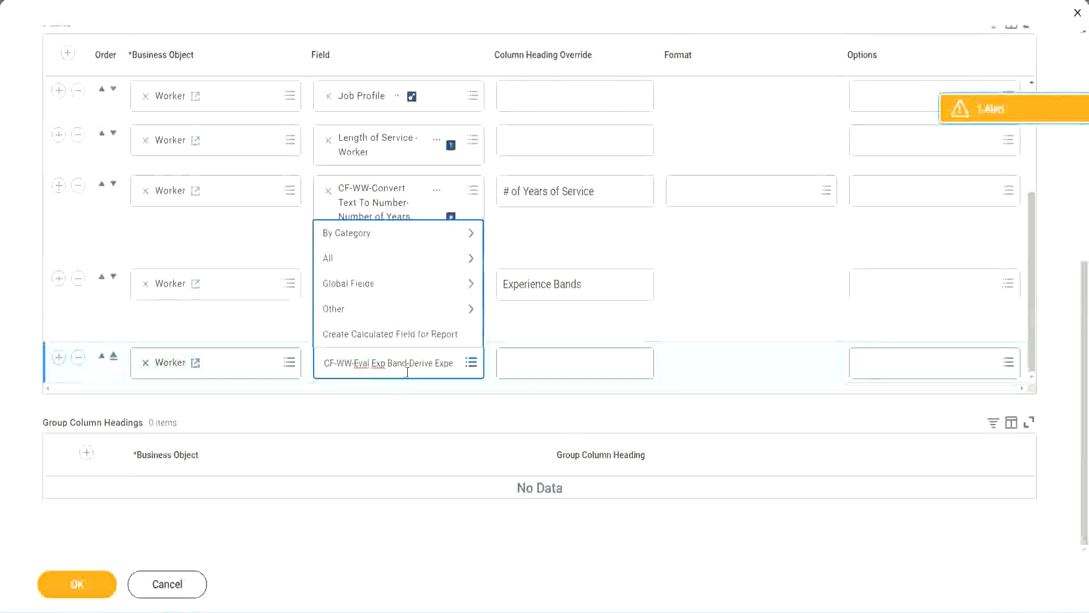
{"action": "key", "text": "BackSpace"}
{"action": "key", "text": "Delete"}
{"action": "key", "text": "Delete"}
{"action": "key", "text": "Delete"}
{"action": "key", "text": "Delete"}
{"action": "key", "text": "Delete"}
{"action": "key", "text": "Delete"}
{"action": "key", "text": "Delete"}
{"action": "key", "text": "Delete"}
{"action": "key", "text": "Delete"}
{"action": "key", "text": "Delete"}
{"action": "key", "text": "Delete"}
{"action": "key", "text": "Delete"}
{"action": "key", "text": "Delete"}
{"action": "key", "text": "Delete"}
{"action": "key", "text": "Delete"}
{"action": "key", "text": "Delete"}
{"action": "key", "text": "Delete"}
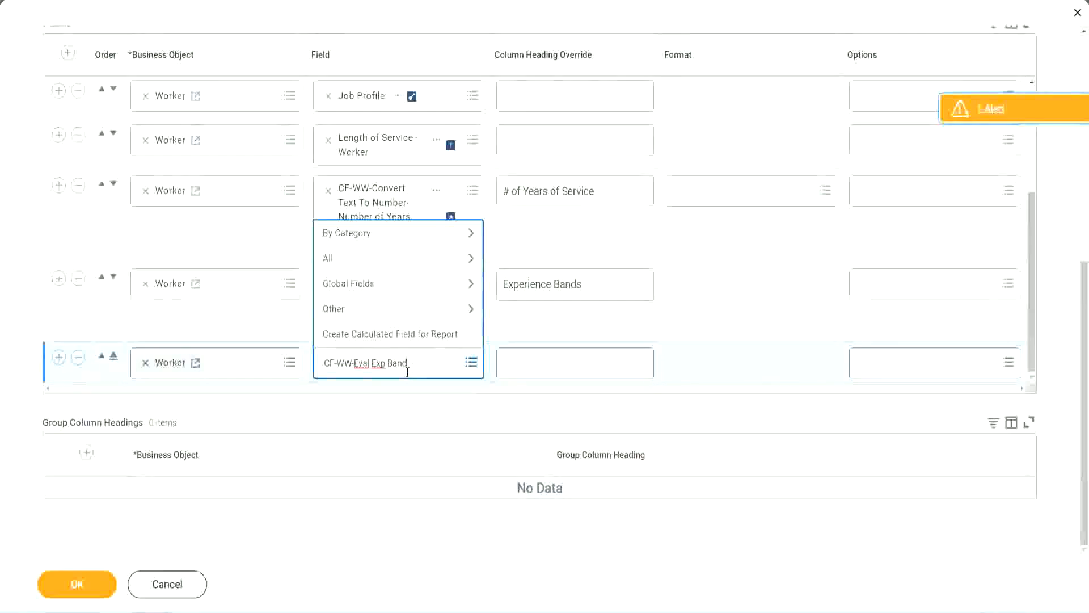
{"action": "key", "text": "Return"}
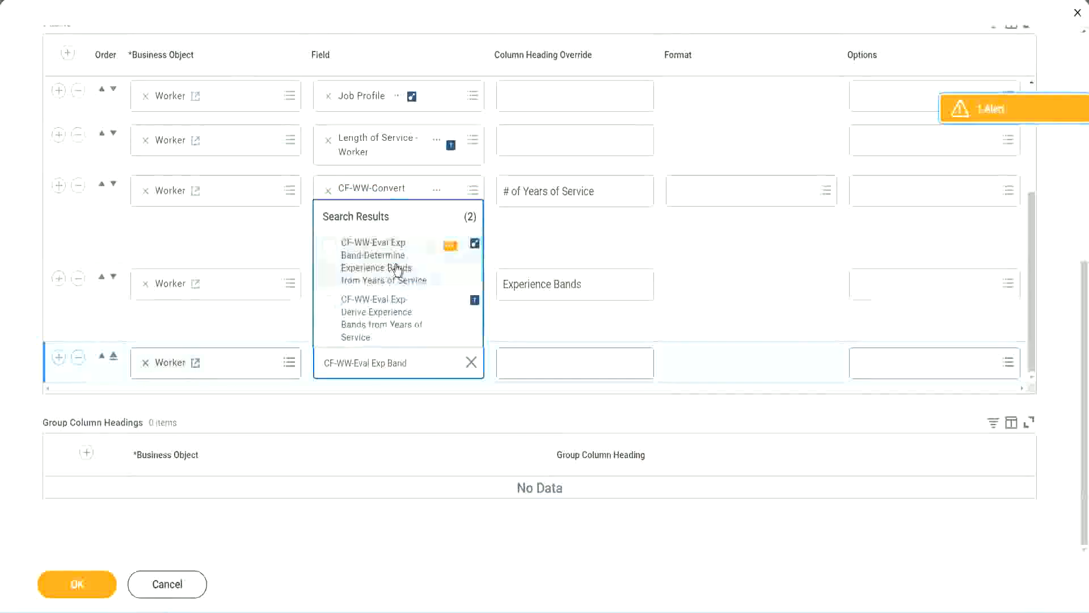
{"action": "left_click", "coordinate": [399, 268]}
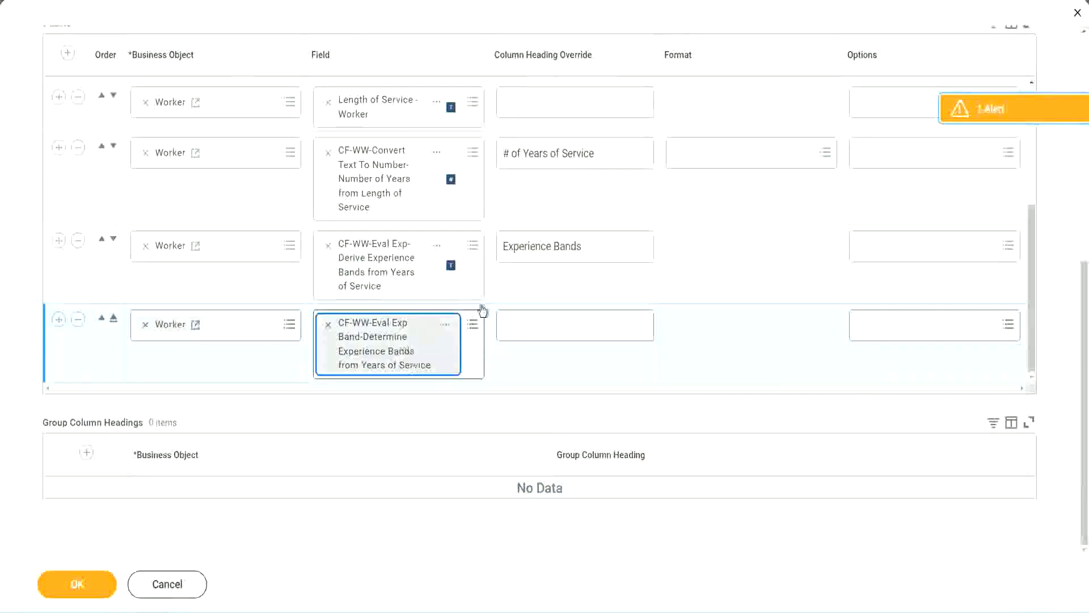
Copy the "Experience Bands" heading to the new row's column heading override and extend it to "Experience Bands (Eval Exp Bands)".
{"action": "left_click", "coordinate": [600, 246]}
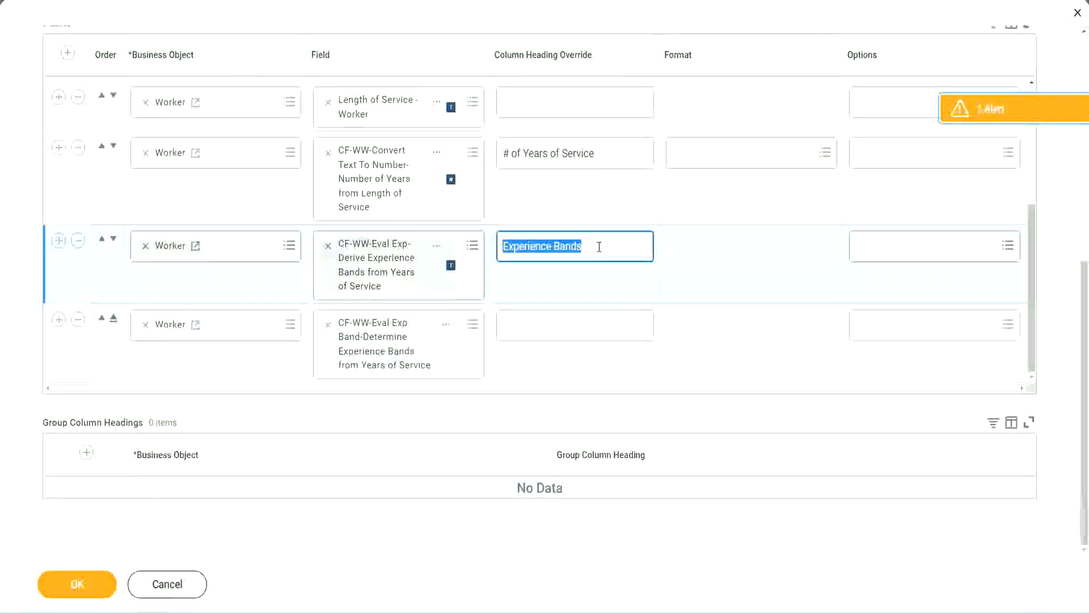
{"action": "left_click", "coordinate": [529, 324]}
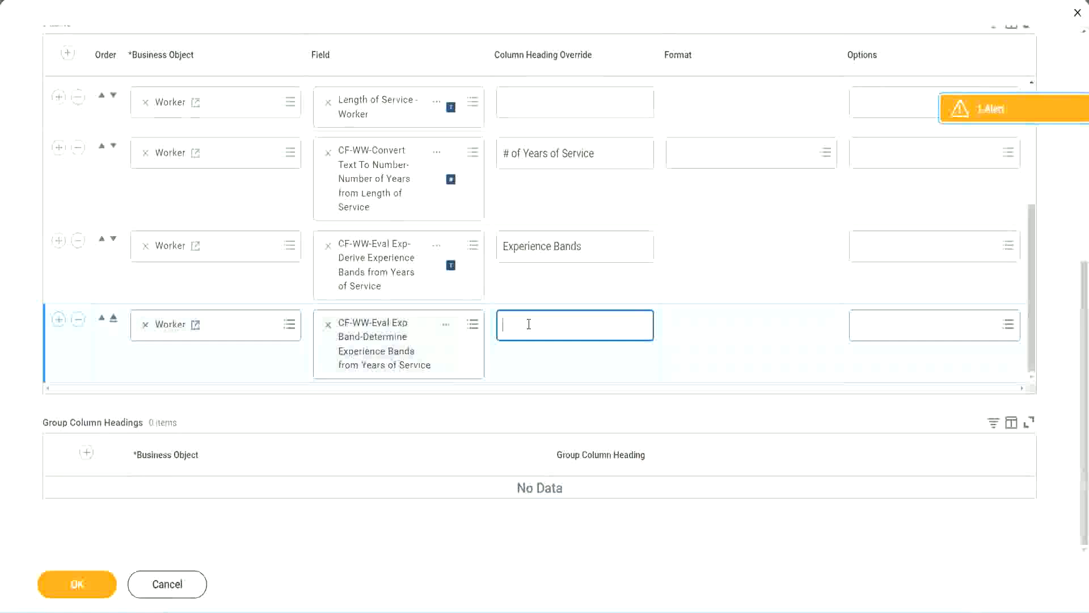
{"action": "key", "text": "ctrl+v"}
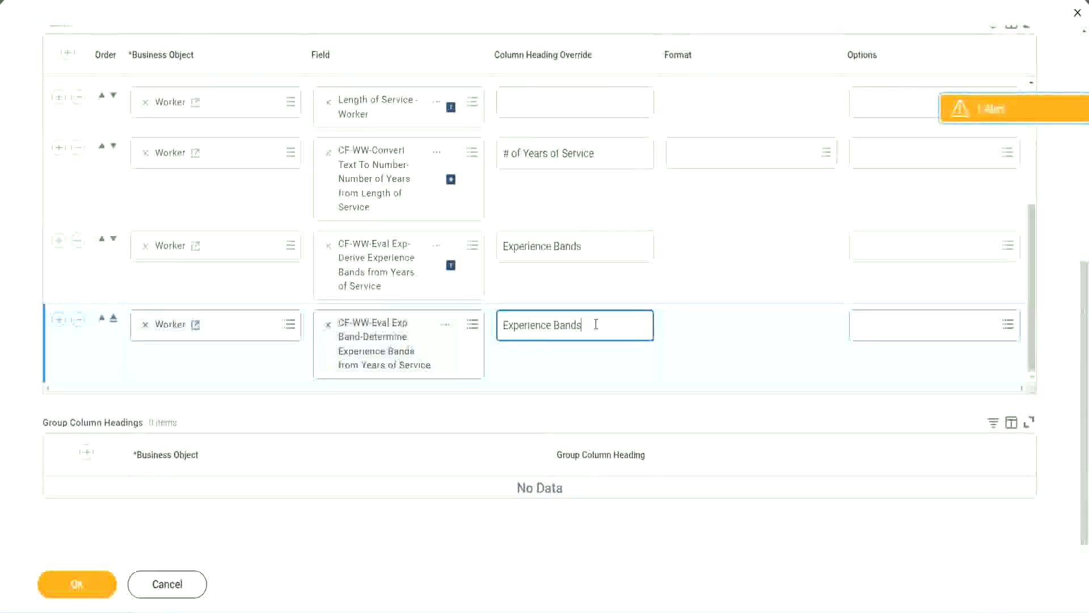
{"action": "type", "text": "("}
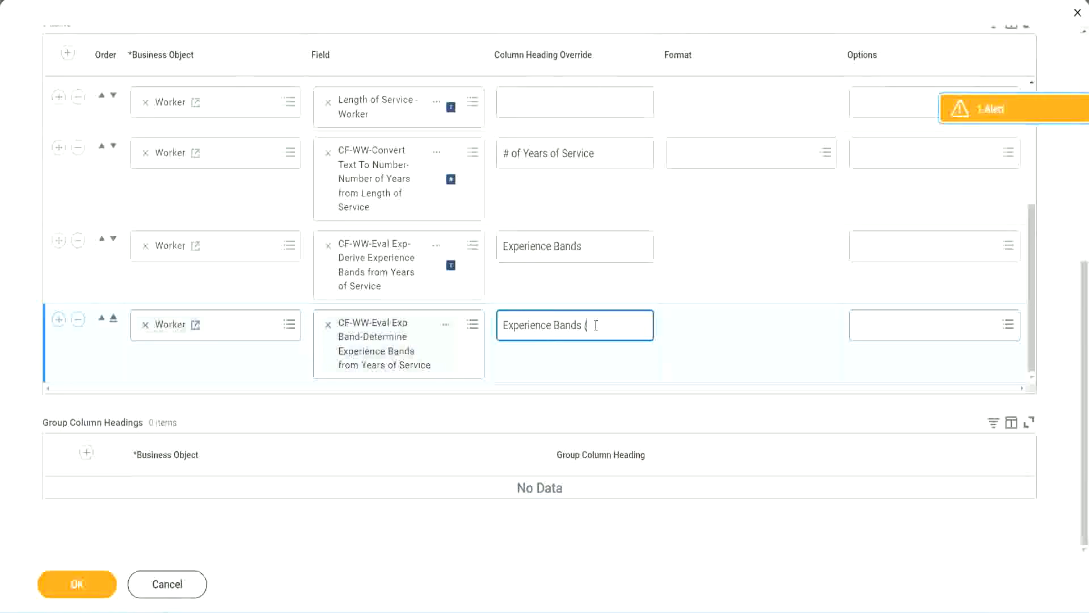
{"action": "type", "text": "Eval Exp Bands)"}
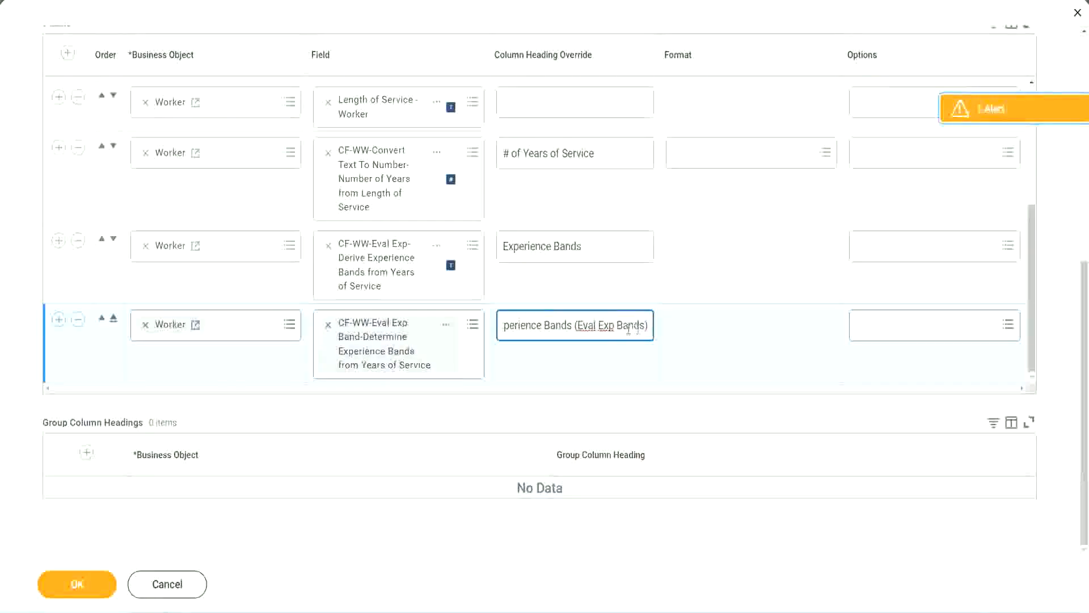
{"action": "double_click", "coordinate": [607, 325]}
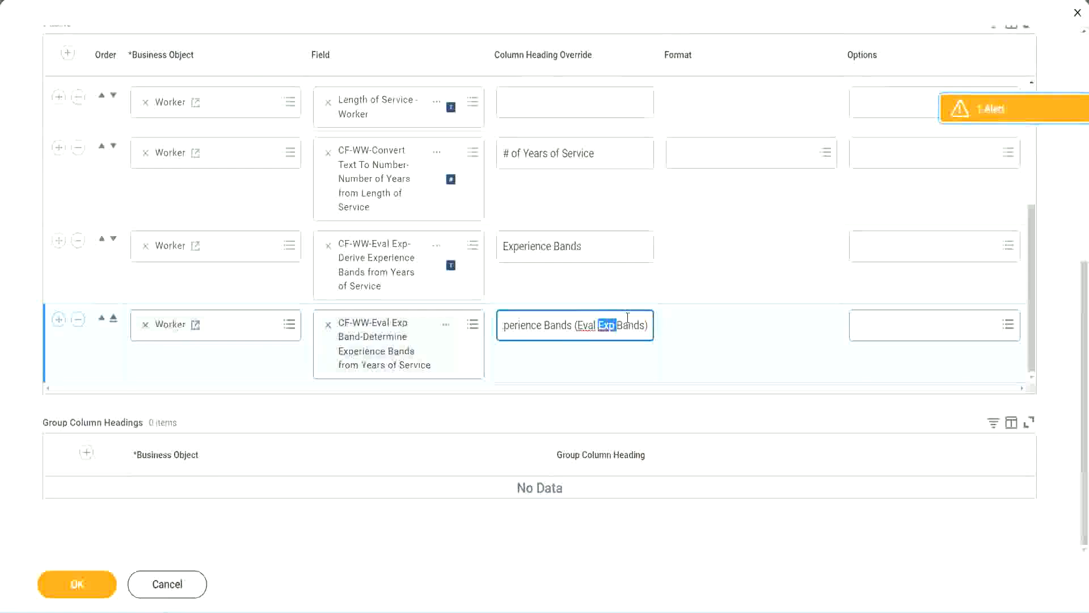
{"action": "left_click", "coordinate": [628, 324]}
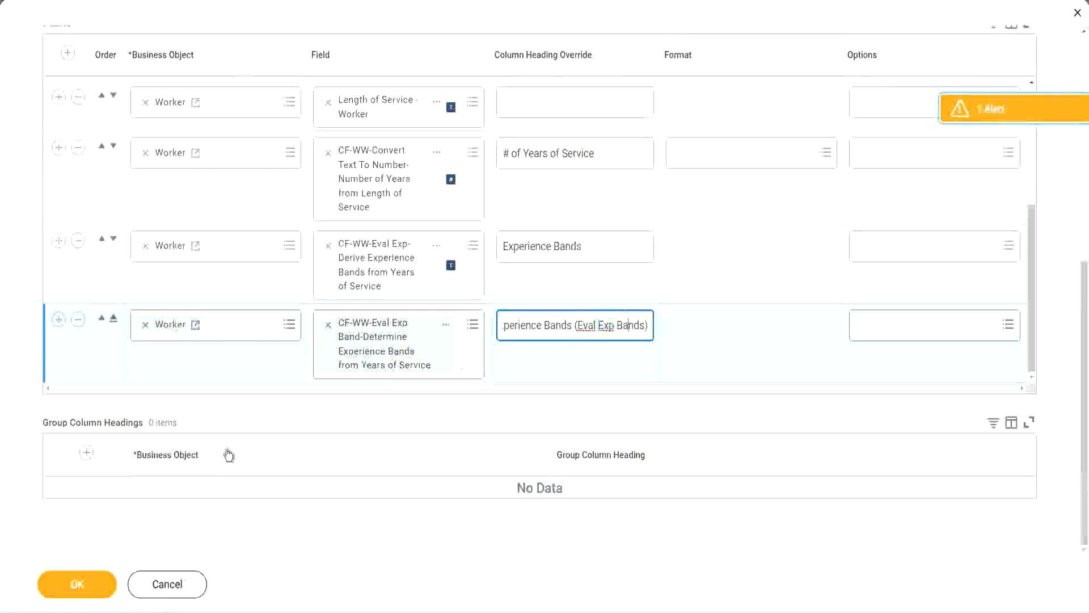
Save the changes to the WW Employee Details report definition and run the report.
{"action": "left_click", "coordinate": [79, 586]}
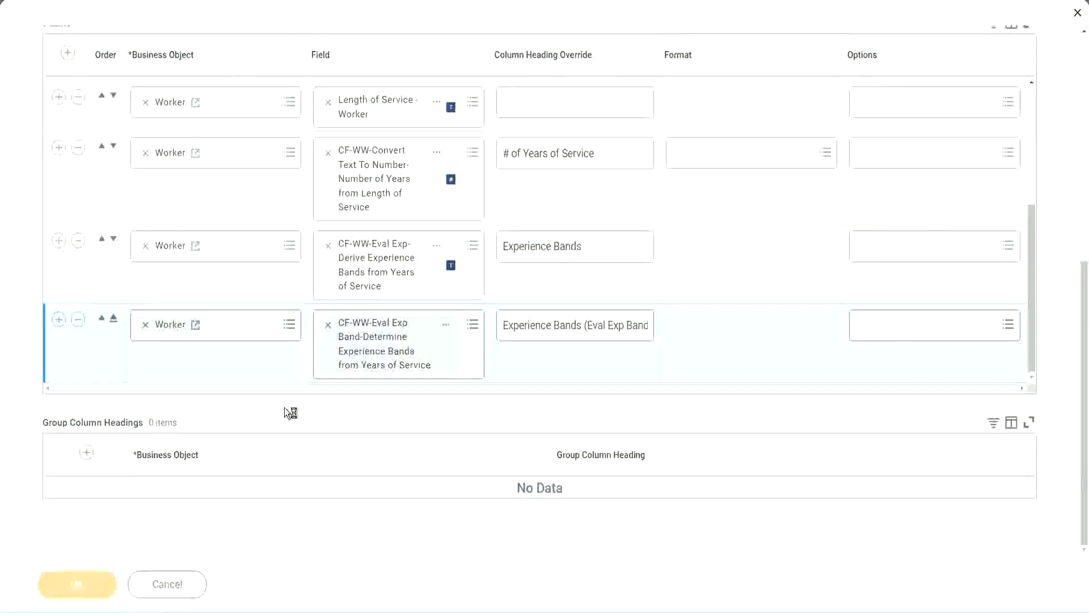
{"action": "left_click", "coordinate": [126, 576]}
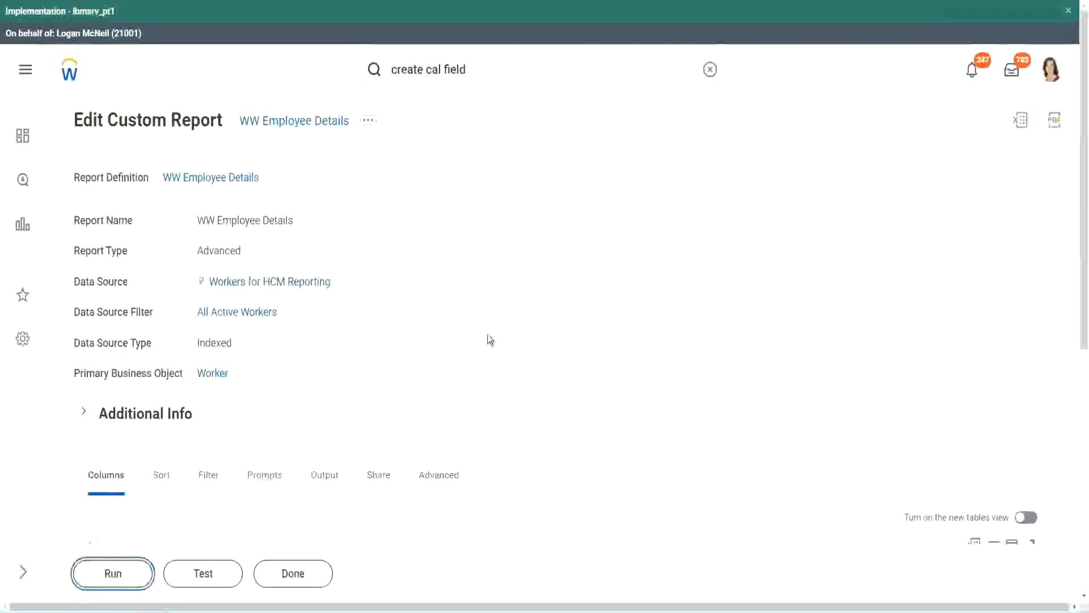